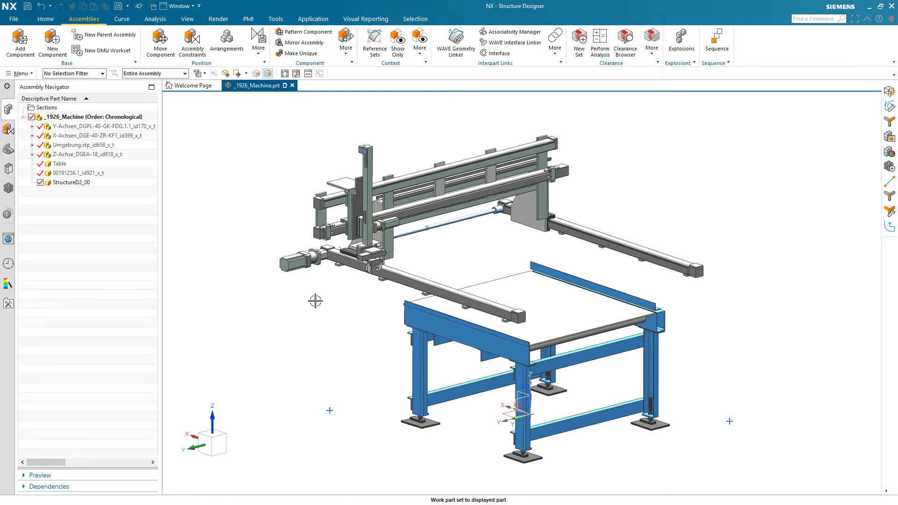
# Switch the machine assembly to the Structure Designer application and bring up its main set of commands
pyautogui.moveTo(235, 256); pyautogui.dragTo(206, 308, button='middle')
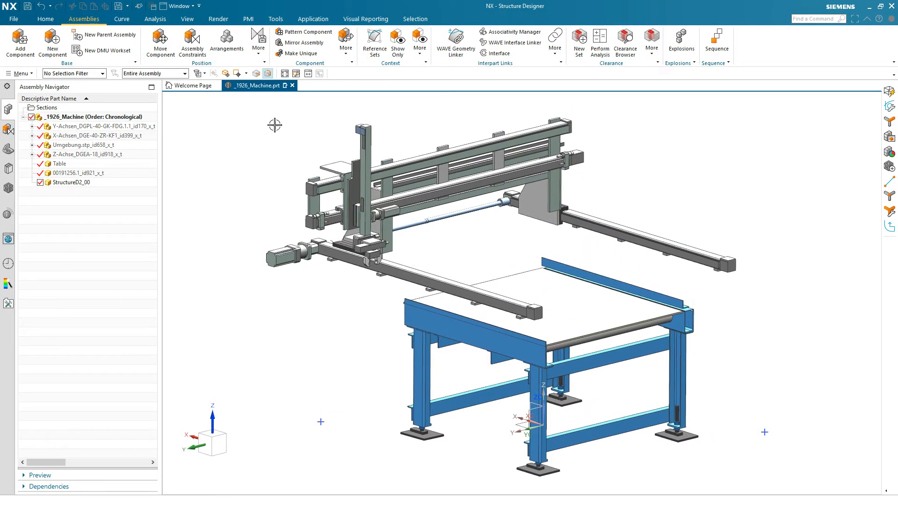
pyautogui.click(313, 19)
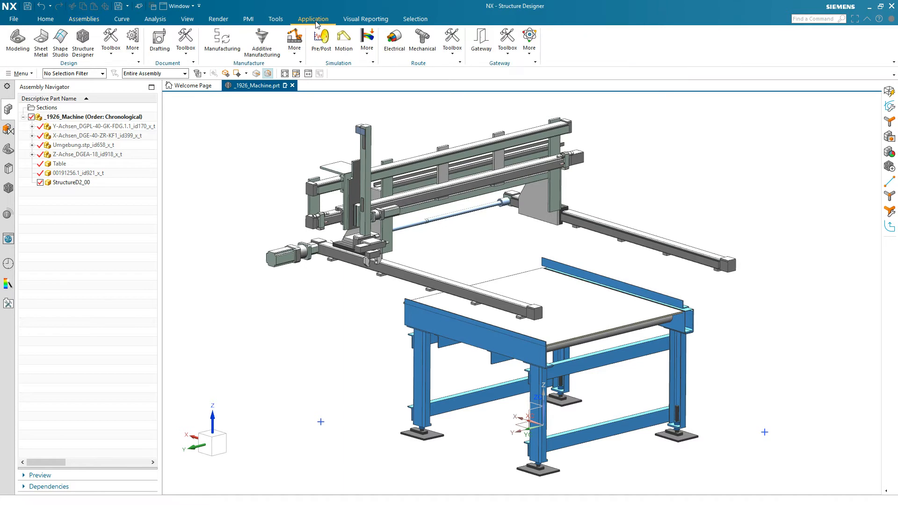
pyautogui.click(133, 47)
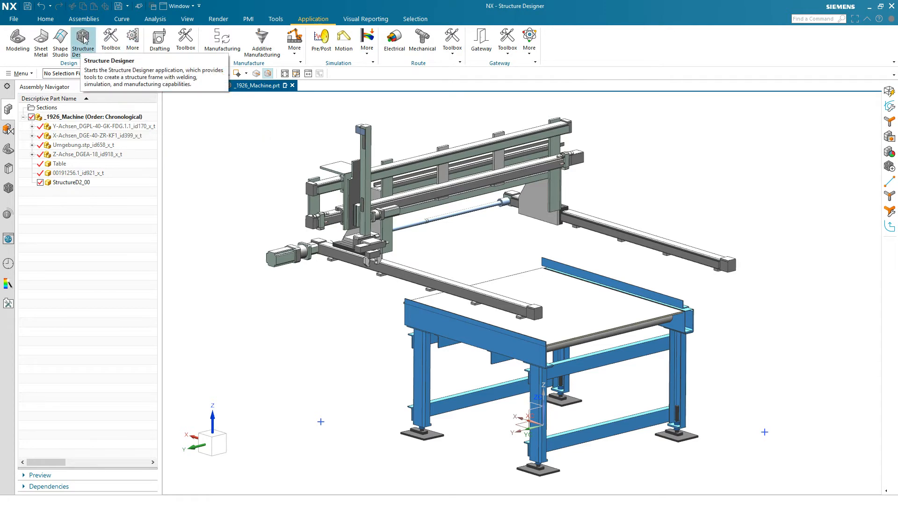
pyautogui.click(83, 39)
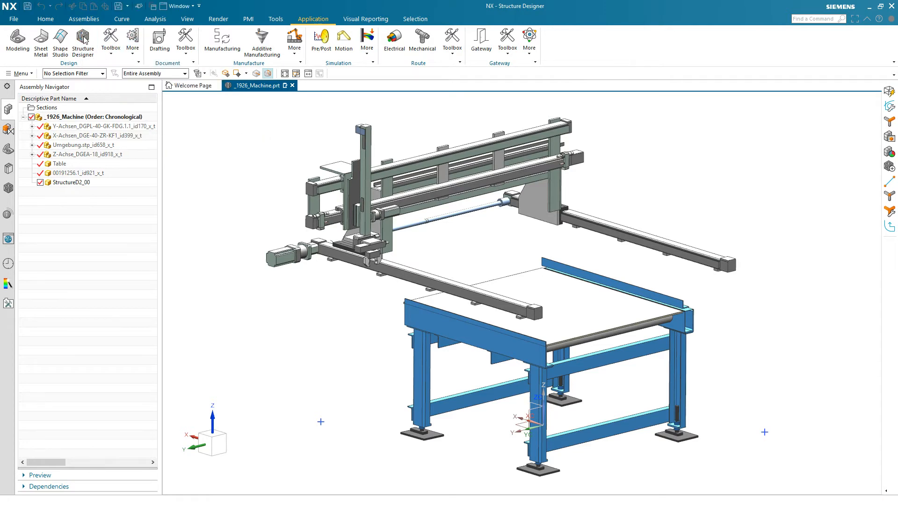
pyautogui.click(49, 19)
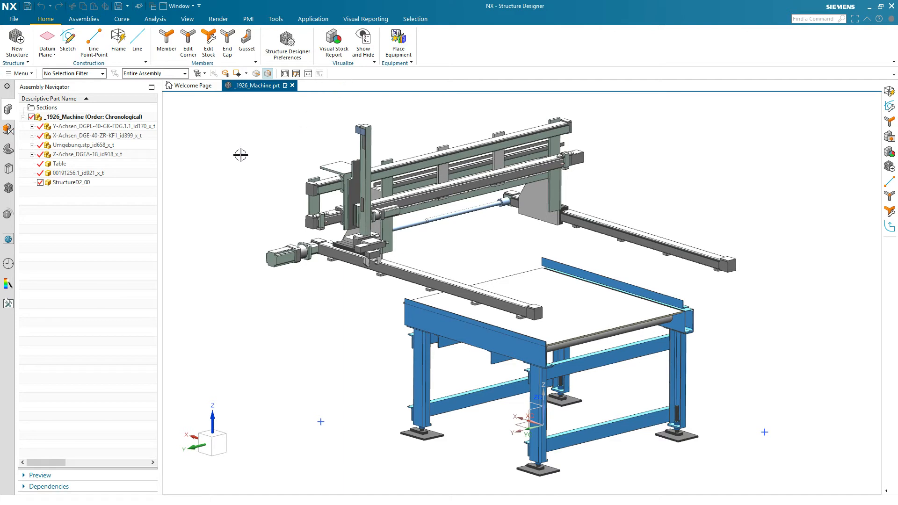
# Examine the StructureD2_00 structure's contents, including its construction curves, and return to the assembly tree
pyautogui.click(9, 189)
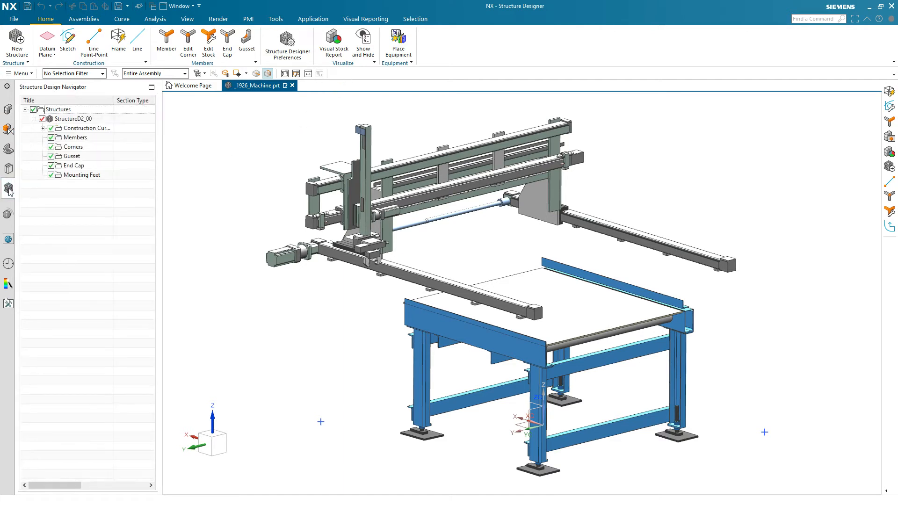
pyautogui.click(42, 128)
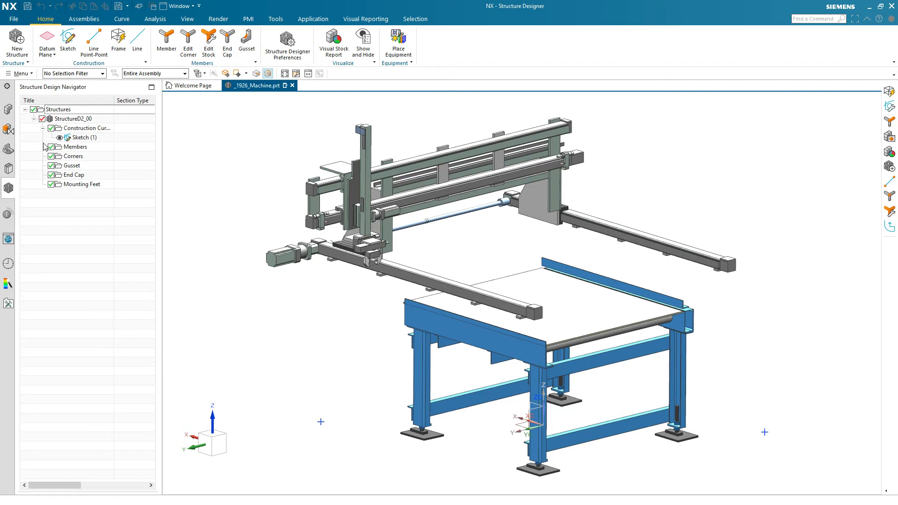
pyautogui.click(9, 109)
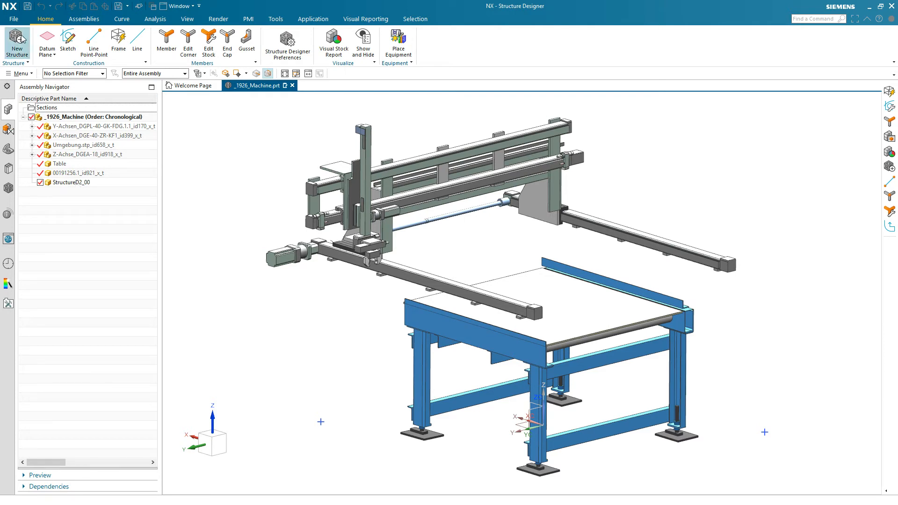
# Make the existing StructureD2_00 component the work part without creating another structure, and show its structure tree
pyautogui.click(17, 38)
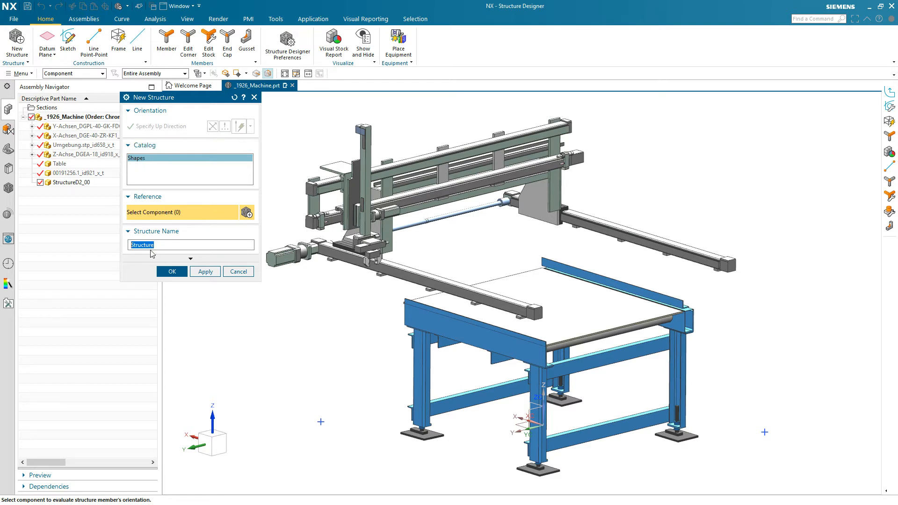
pyautogui.click(237, 271)
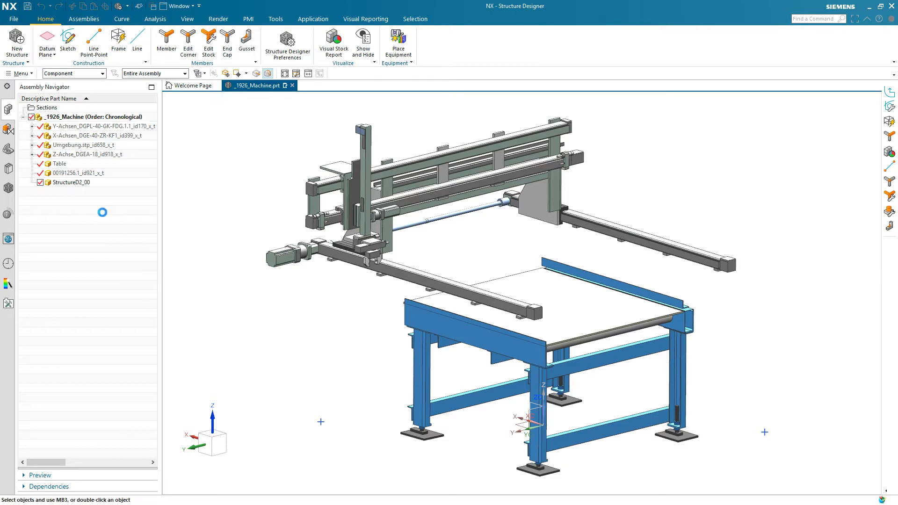
pyautogui.doubleClick(80, 182)
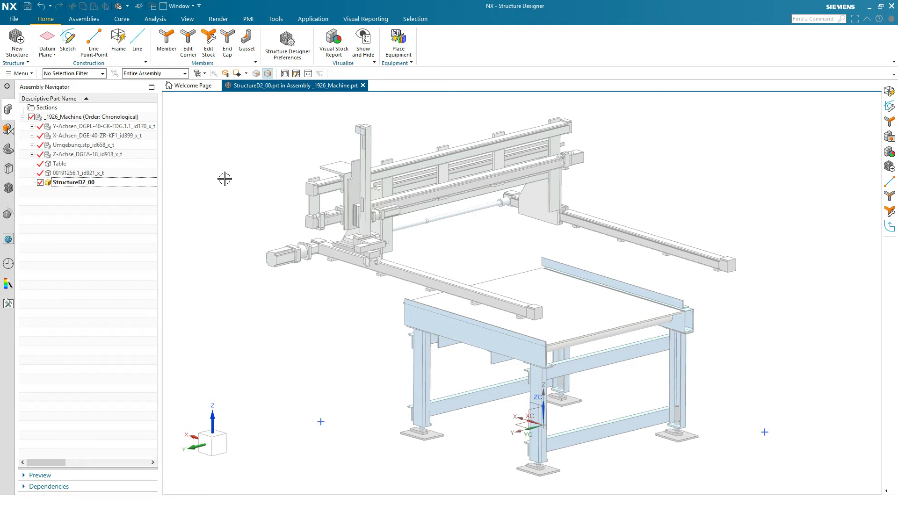
pyautogui.click(8, 188)
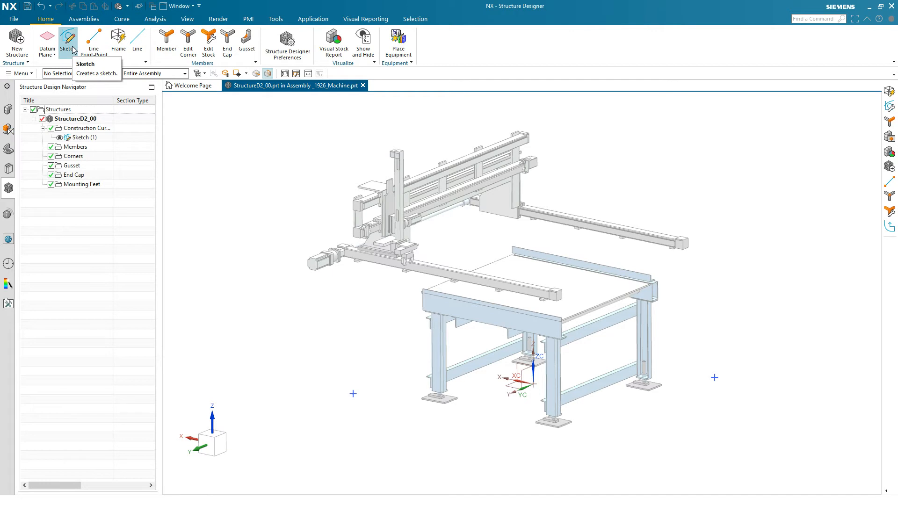
# Create a box frame between the two existing sketch points on the floor, with a height of 1780 mm
pyautogui.click(116, 38)
pyautogui.click(353, 393)
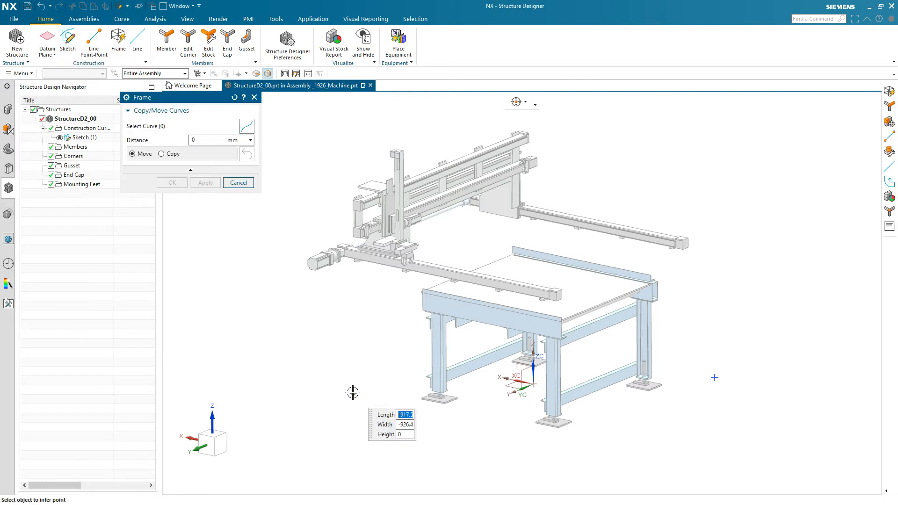
pyautogui.click(715, 386)
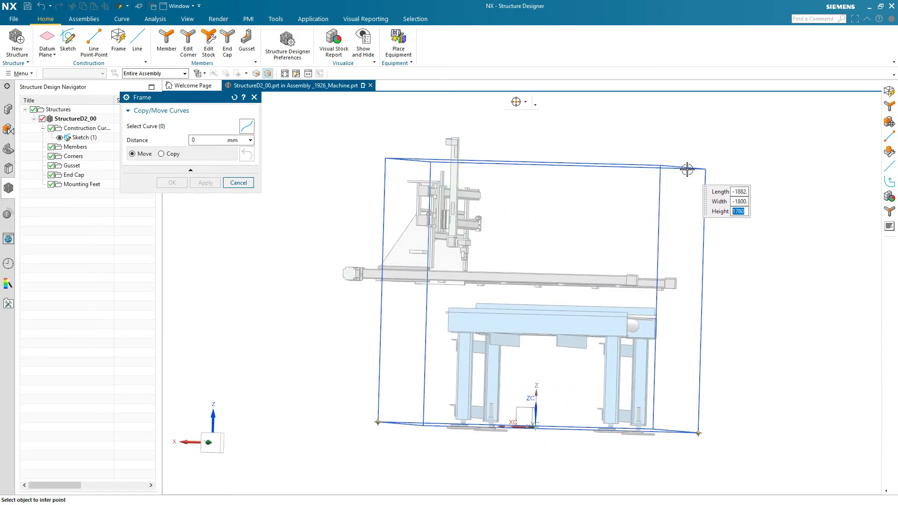
pyautogui.click(687, 169)
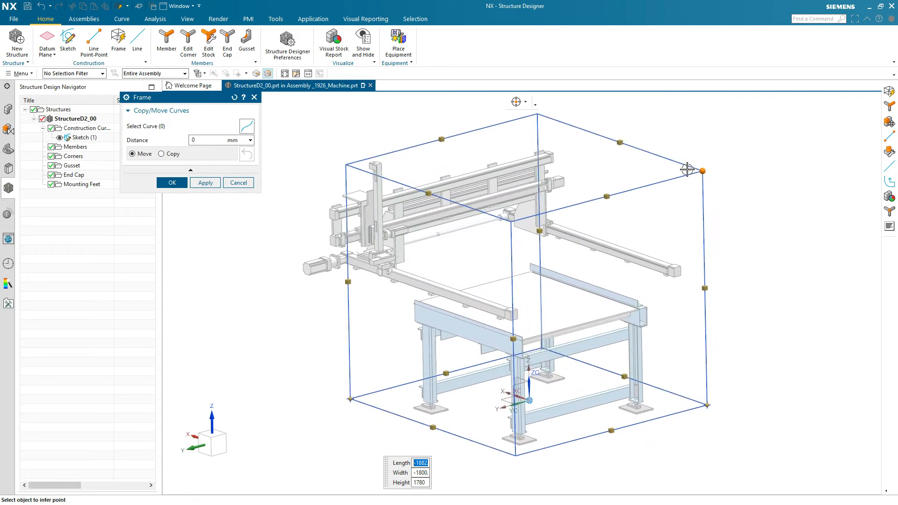
# Move the frame's four bottom curves up by 890 mm and apply the frame
pyautogui.click(432, 426)
pyautogui.click(447, 379)
pyautogui.click(620, 388)
pyautogui.click(608, 428)
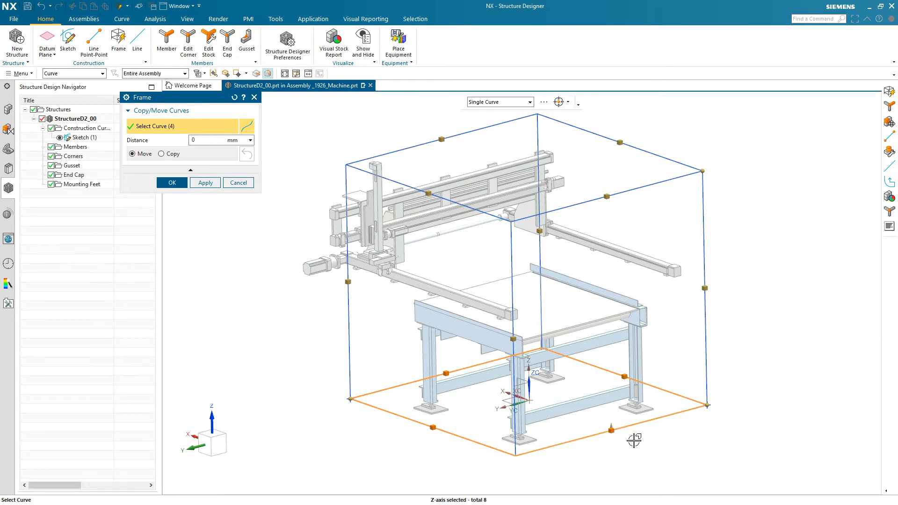
pyautogui.moveTo(611, 429); pyautogui.dragTo(706, 293)
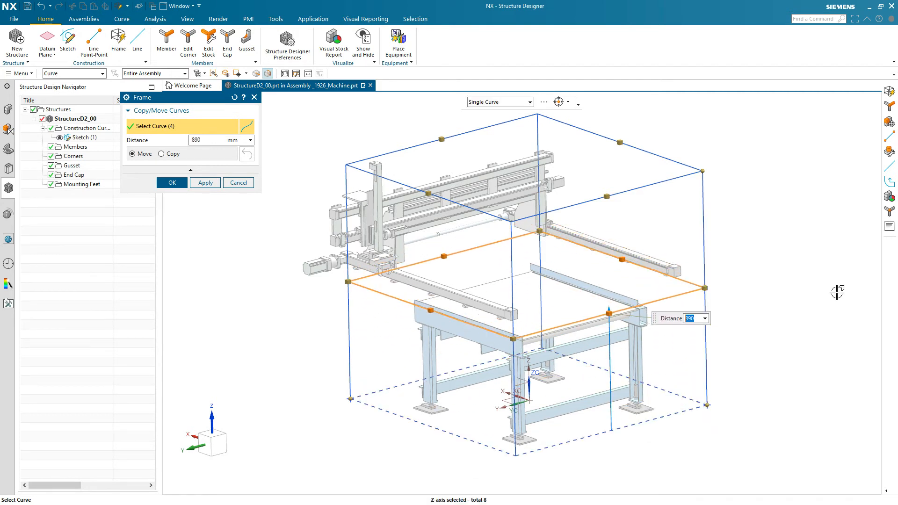
pyautogui.click(206, 182)
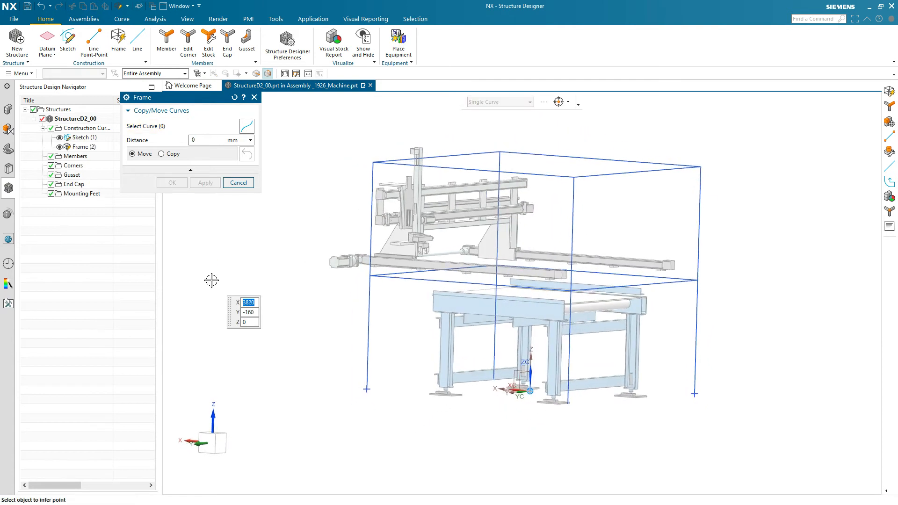
# Create a second frame between the same two floor points, with a height of 220 mm
pyautogui.click(359, 387)
pyautogui.click(695, 390)
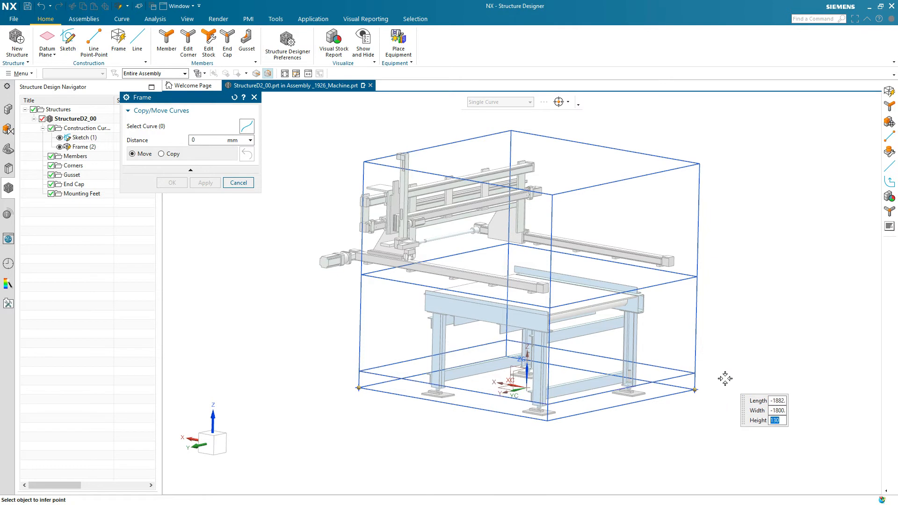
pyautogui.click(728, 368)
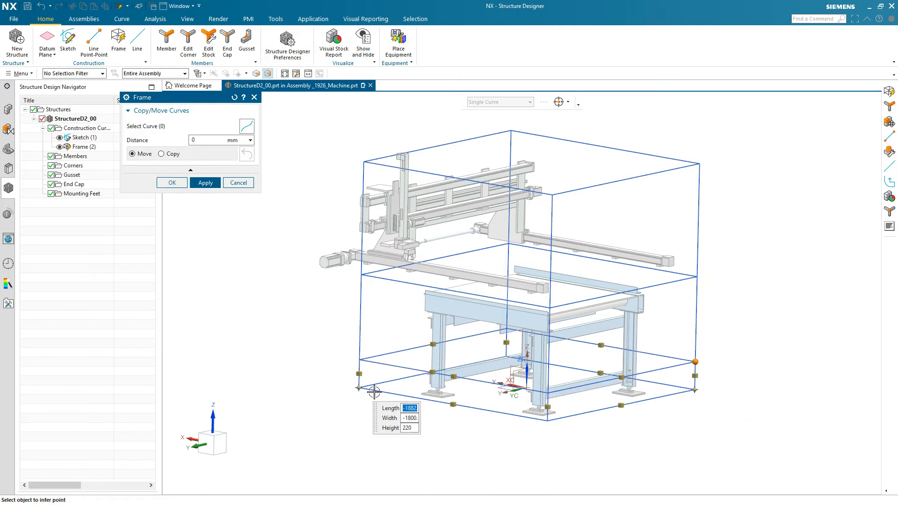
pyautogui.click(172, 183)
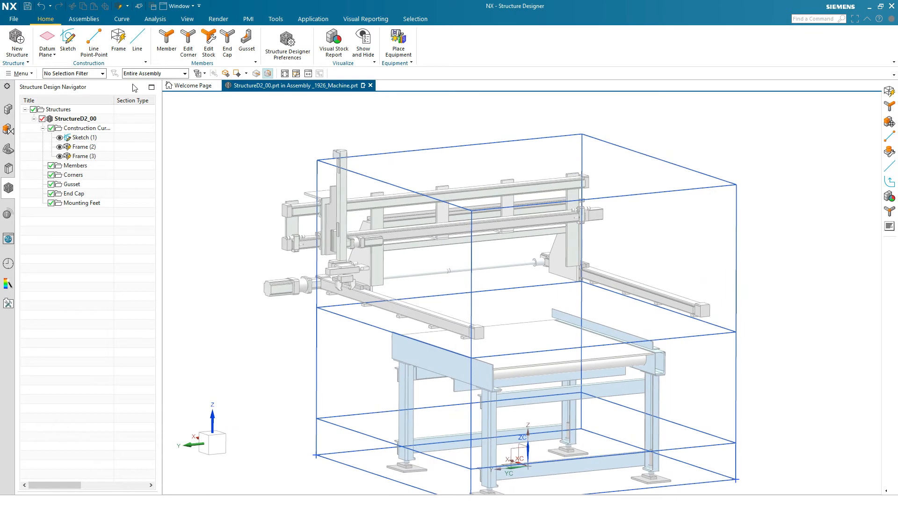
# Draw two point-to-point diagonals on opposite sides of the frame, each from an upper corner to the far mid-height corner
pyautogui.click(103, 50)
pyautogui.click(317, 160)
pyautogui.click(583, 281)
pyautogui.click(472, 211)
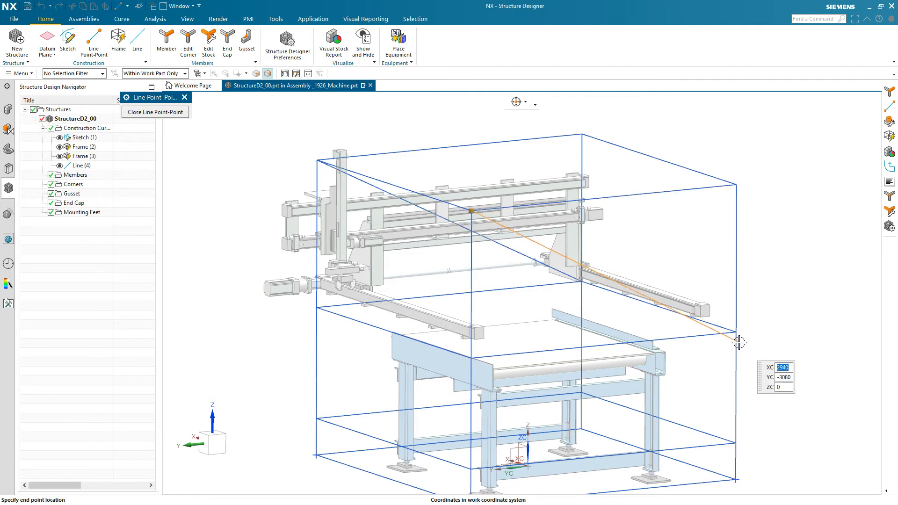
pyautogui.click(737, 332)
pyautogui.moveTo(239, 194); pyautogui.dragTo(222, 168, button='middle')
pyautogui.click(166, 113)
# Set up a new member with an Angle Equal section in Steel, standard DIN EN 10056-1 and grade S235JR
pyautogui.click(167, 46)
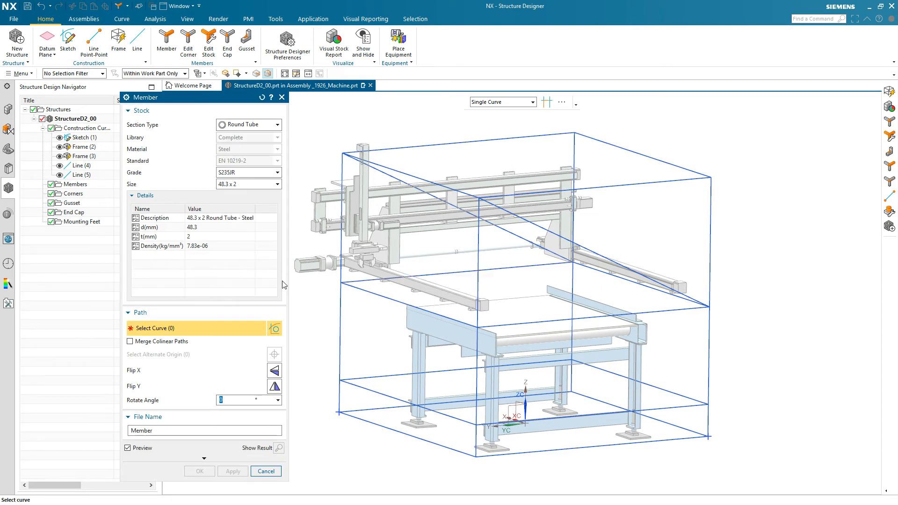
pyautogui.click(279, 126)
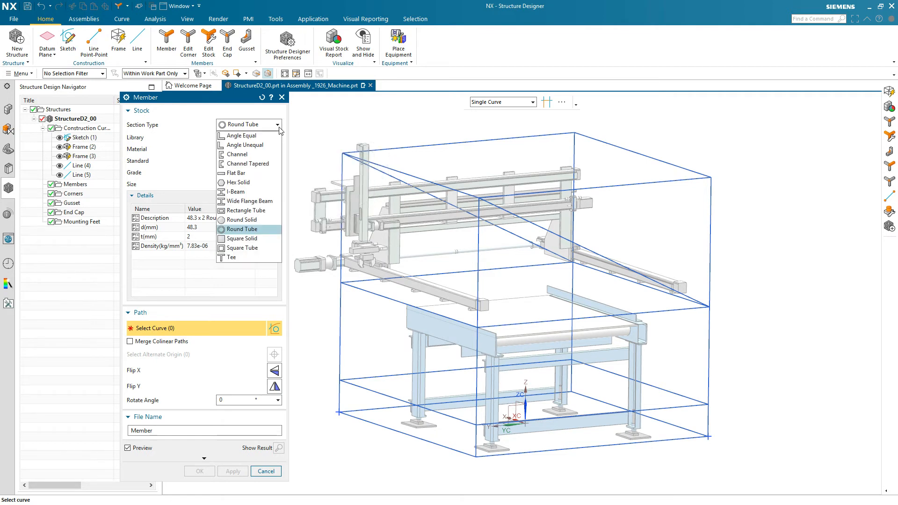
pyautogui.click(255, 136)
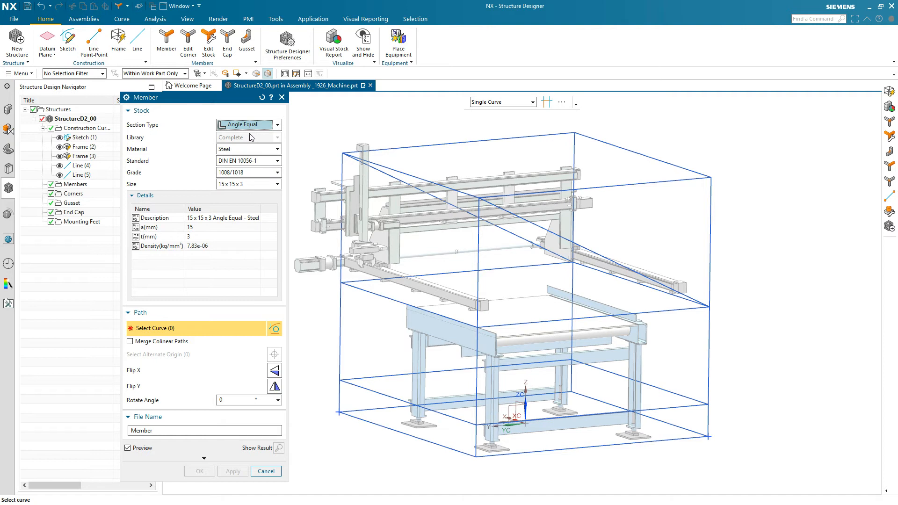
pyautogui.click(236, 149)
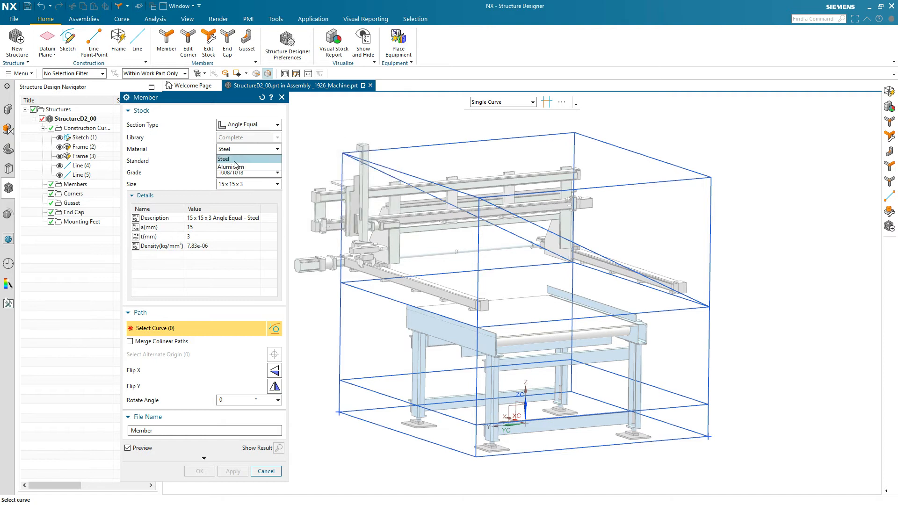
pyautogui.click(233, 159)
pyautogui.click(236, 161)
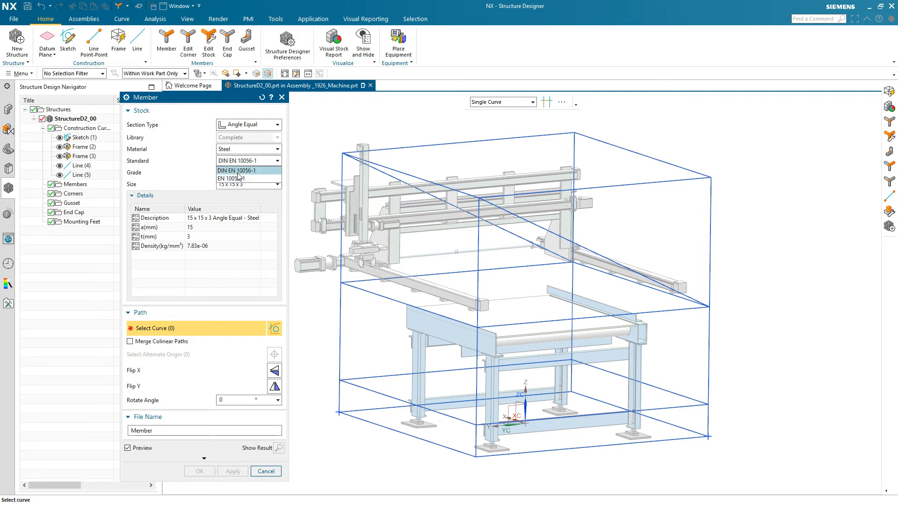
pyautogui.click(238, 172)
pyautogui.click(237, 173)
pyautogui.click(234, 190)
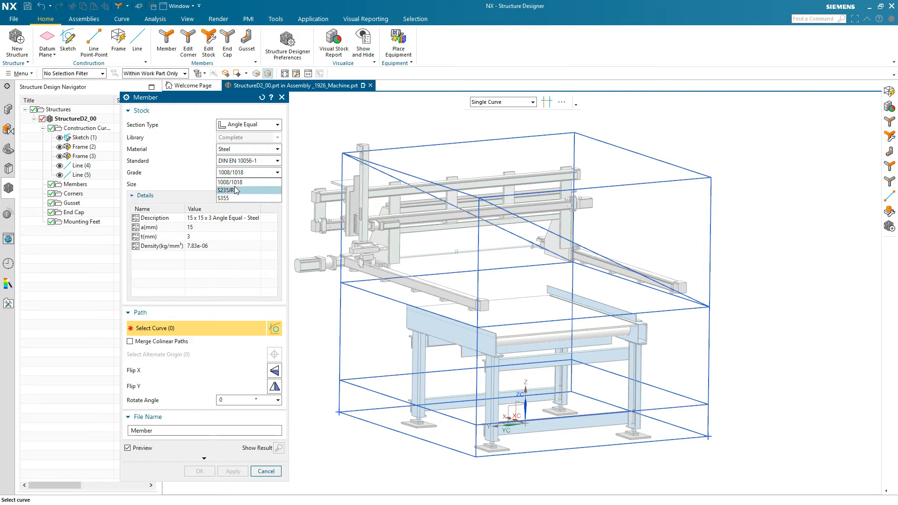
pyautogui.click(234, 186)
pyautogui.moveTo(277, 208)
pyautogui.mouseDown()
pyautogui.moveTo(277, 313)
pyautogui.moveTo(276, 217)
pyautogui.mouseUp()
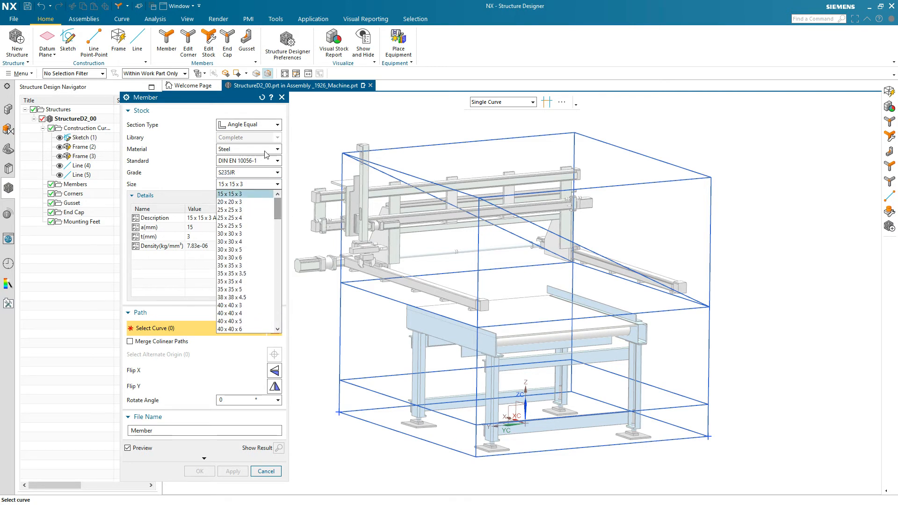
pyautogui.click(260, 127)
# Create Square Tube members of size 60 x 4 along all curves of the tall frame, Frame (2)
pyautogui.click(260, 127)
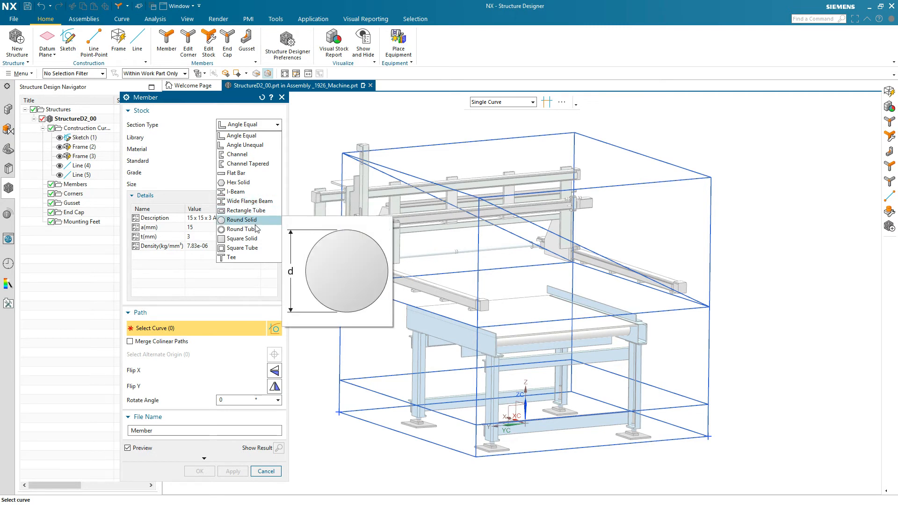
pyautogui.click(252, 248)
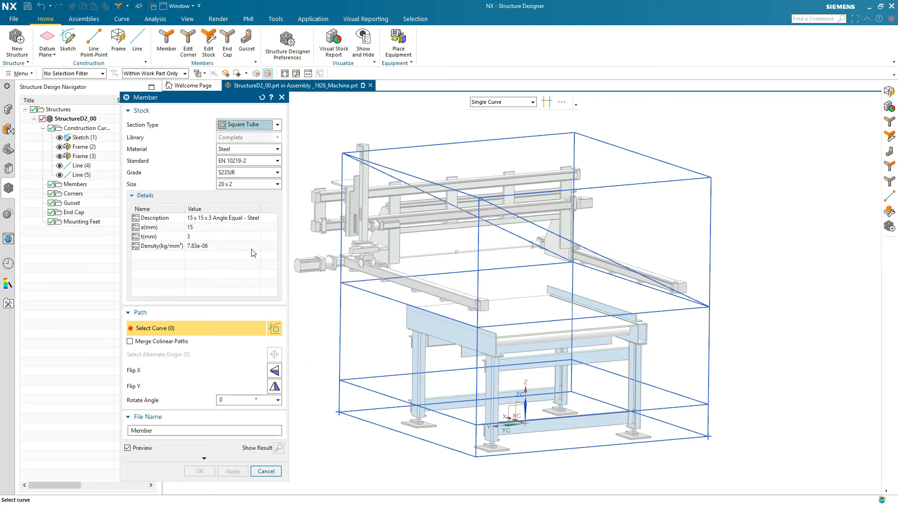
pyautogui.click(248, 185)
pyautogui.scroll(-4, 229, 267)
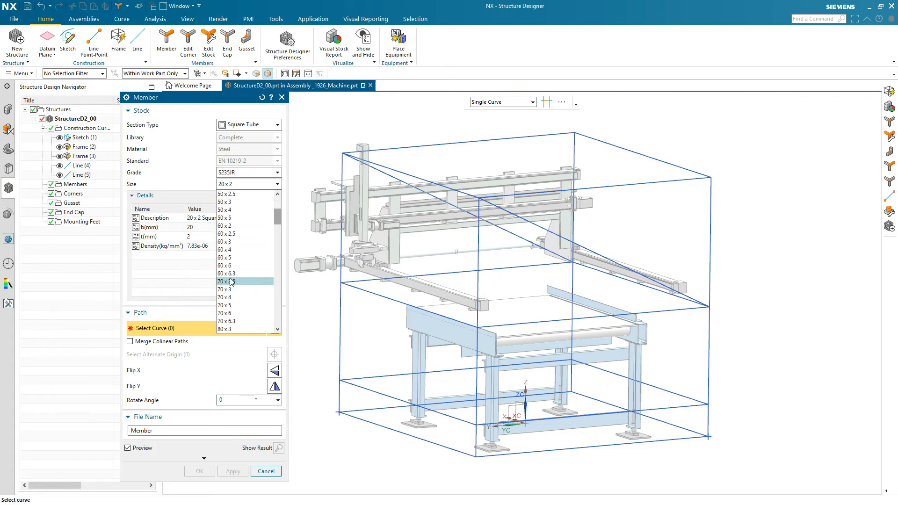
pyautogui.click(230, 249)
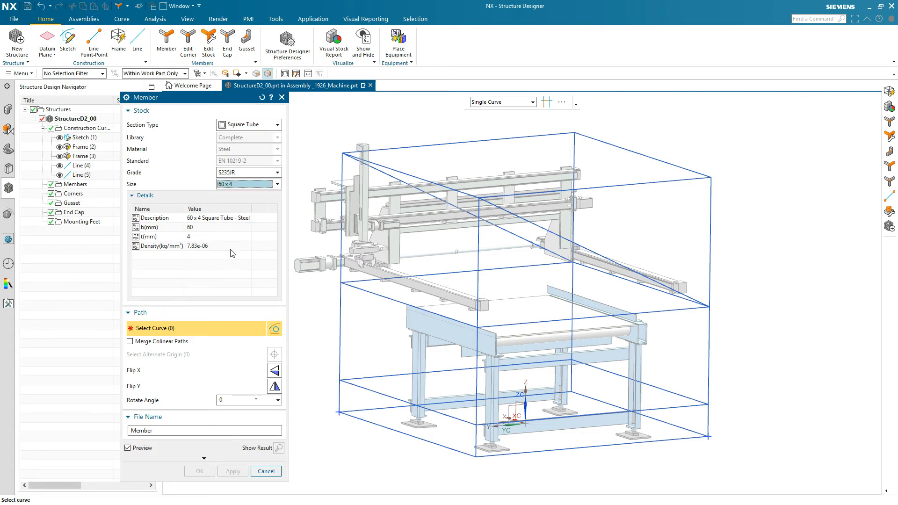
pyautogui.click(92, 147)
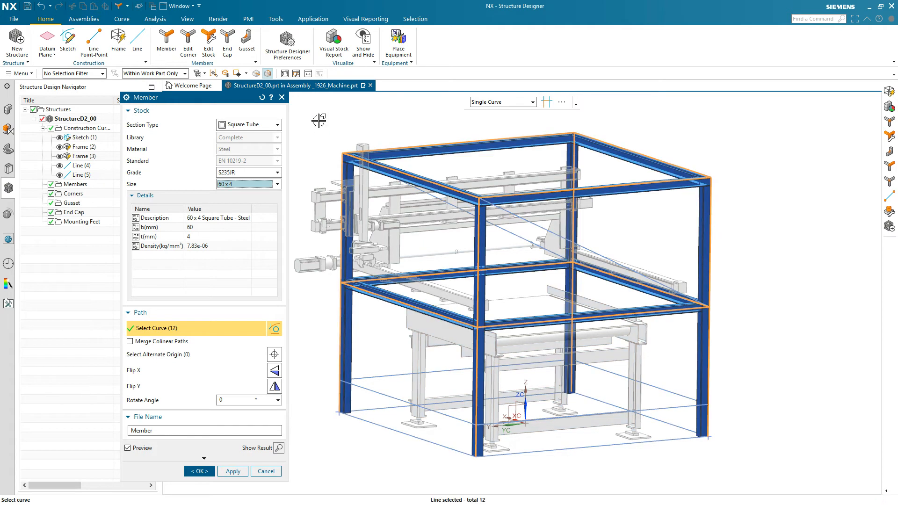
pyautogui.click(232, 471)
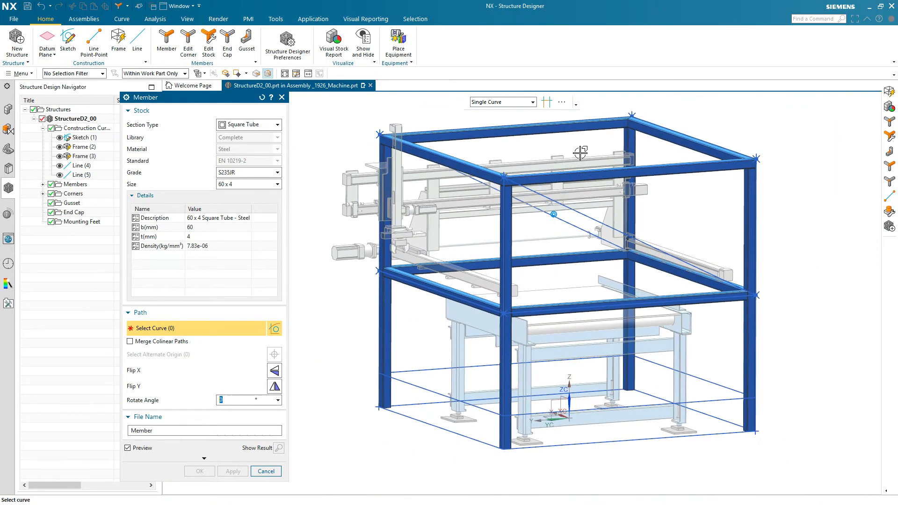
# Set up an Angle Equal member of size 45 x 45 x 3 along one upper line of the low frame, Frame (3)
pyautogui.click(279, 126)
pyautogui.click(239, 135)
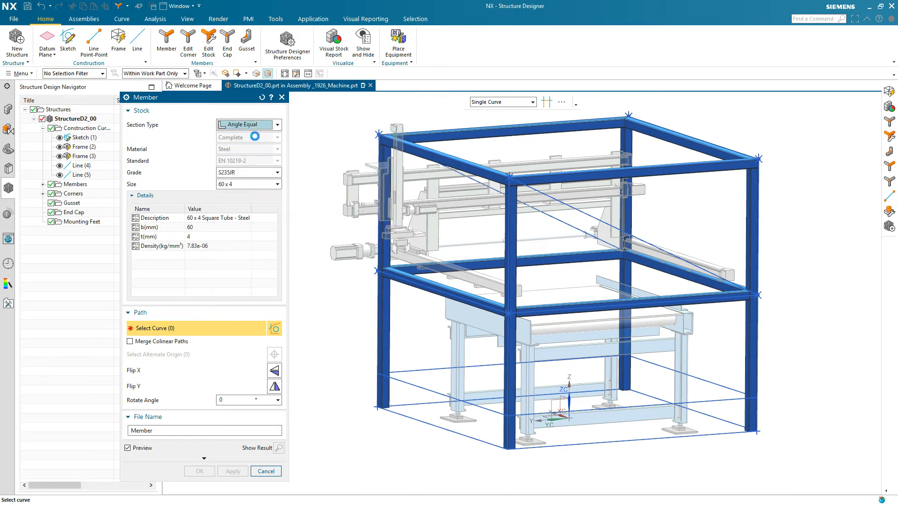
pyautogui.click(417, 371)
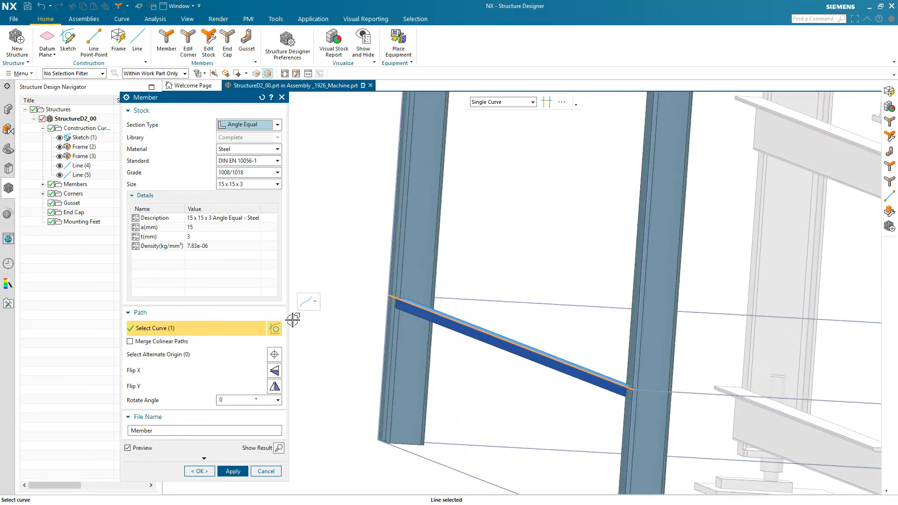
pyautogui.click(262, 183)
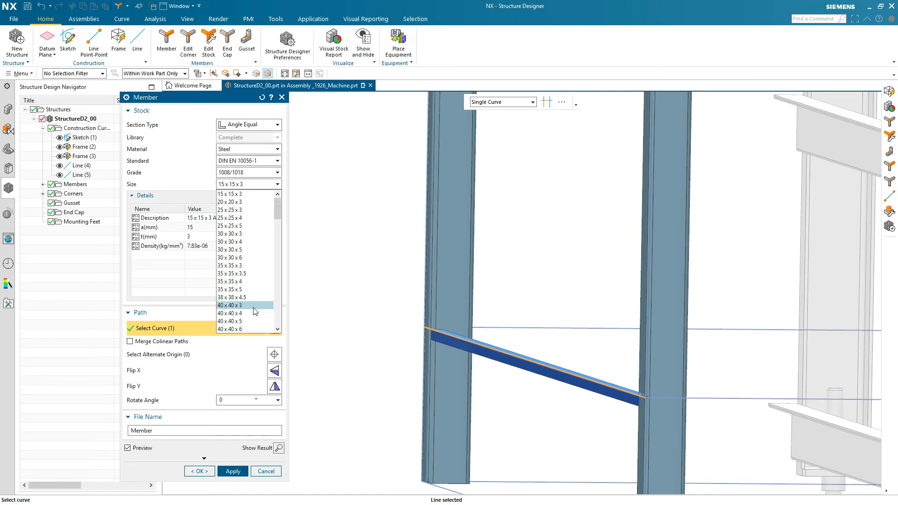
pyautogui.click(239, 291)
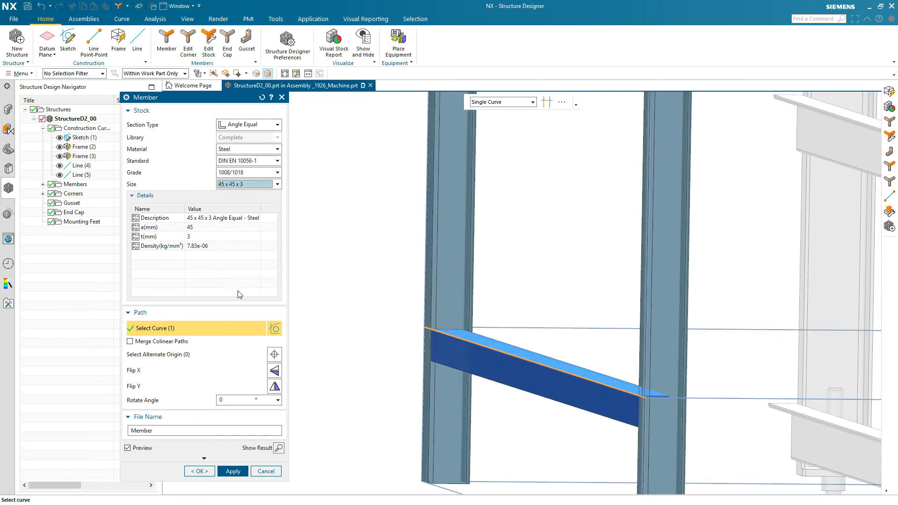
# Flip the angle section about Y and X and set its alternate origin to the middle-left point of the section
pyautogui.click(274, 387)
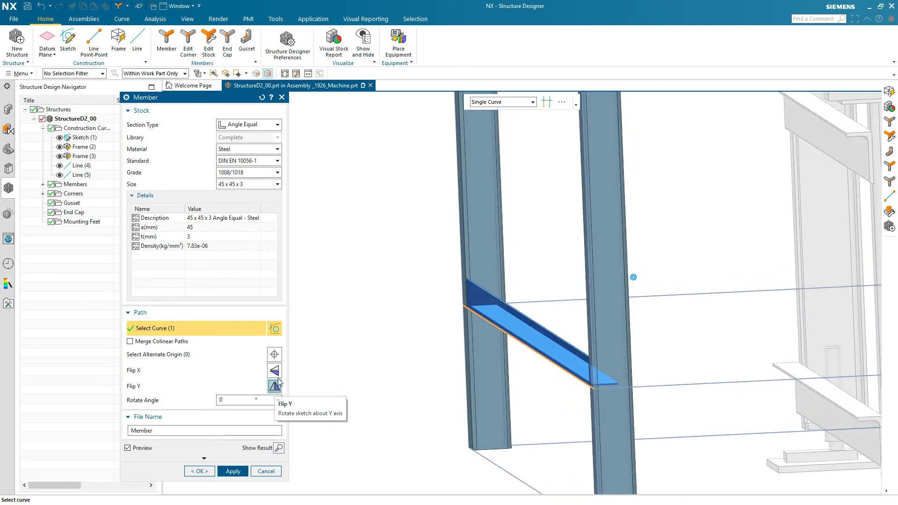
pyautogui.click(274, 372)
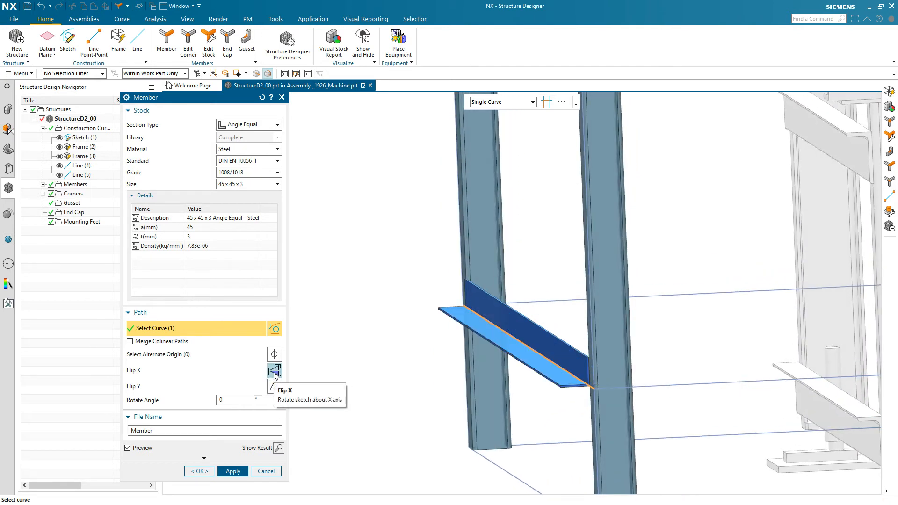
pyautogui.click(274, 354)
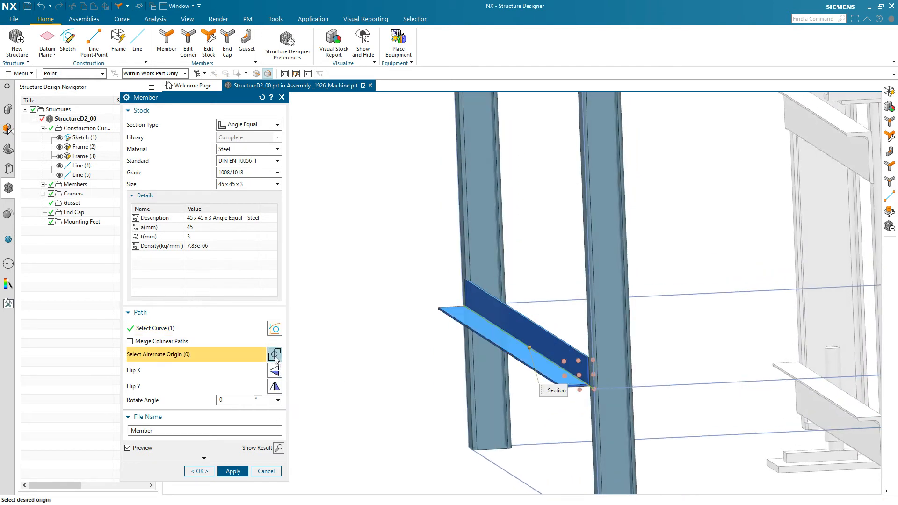
pyautogui.click(563, 361)
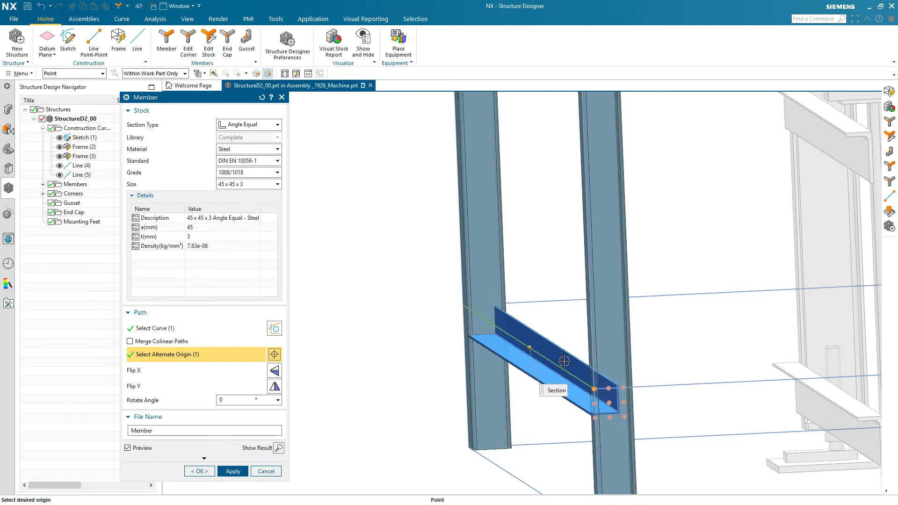
pyautogui.click(596, 417)
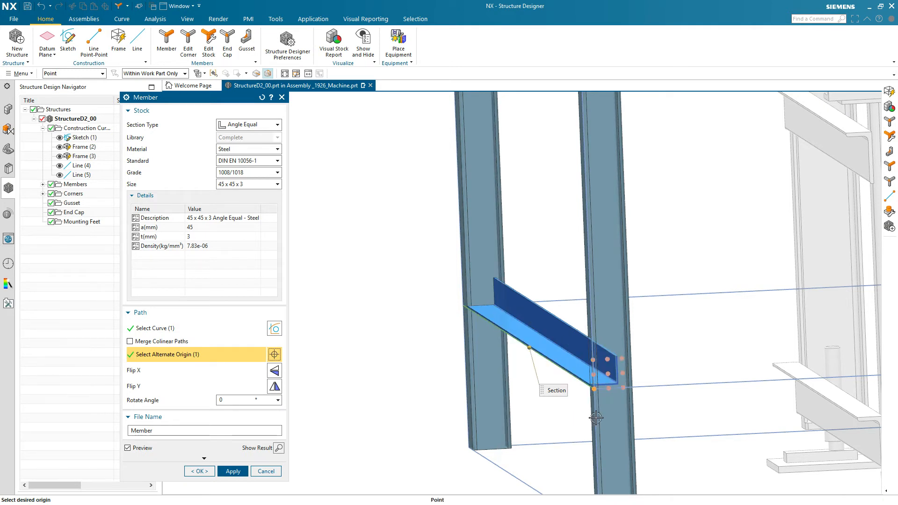
pyautogui.click(608, 376)
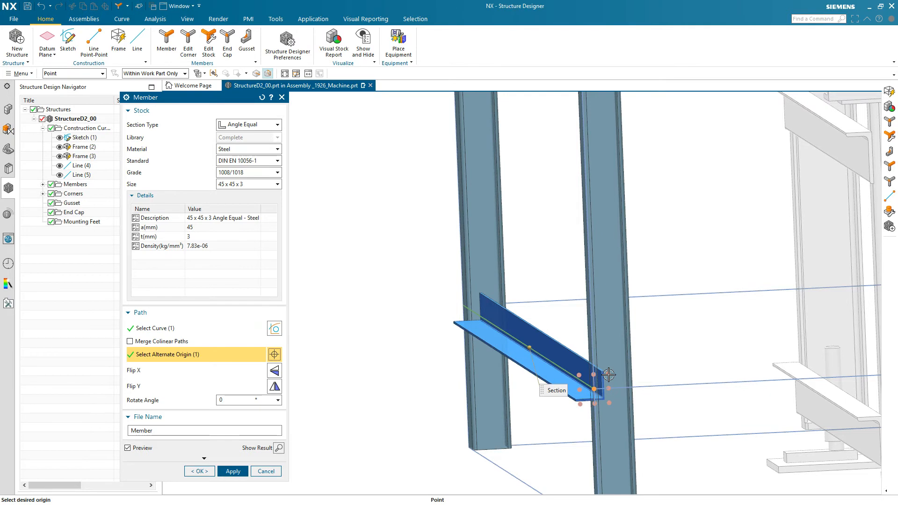
pyautogui.click(578, 392)
pyautogui.moveTo(644, 290); pyautogui.dragTo(472, 291, button='middle')
pyautogui.moveTo(271, 343); pyautogui.dragTo(271, 340, button='middle')
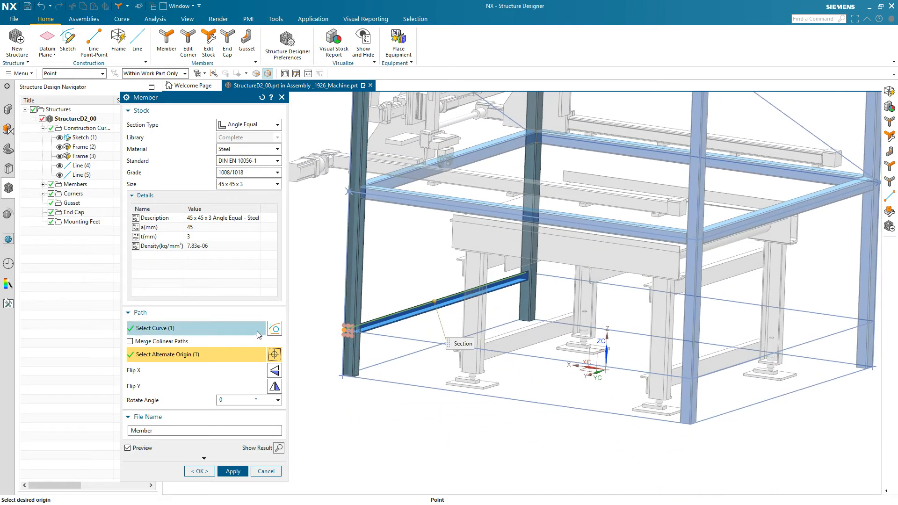
# Add the other three upper lines of the low frame to the path and create the angle members
pyautogui.click(257, 330)
pyautogui.click(824, 334)
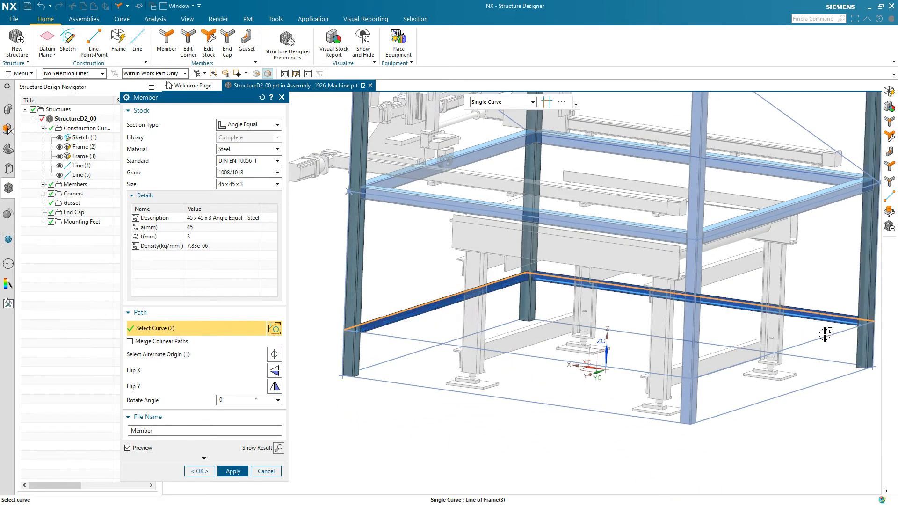
pyautogui.click(841, 316)
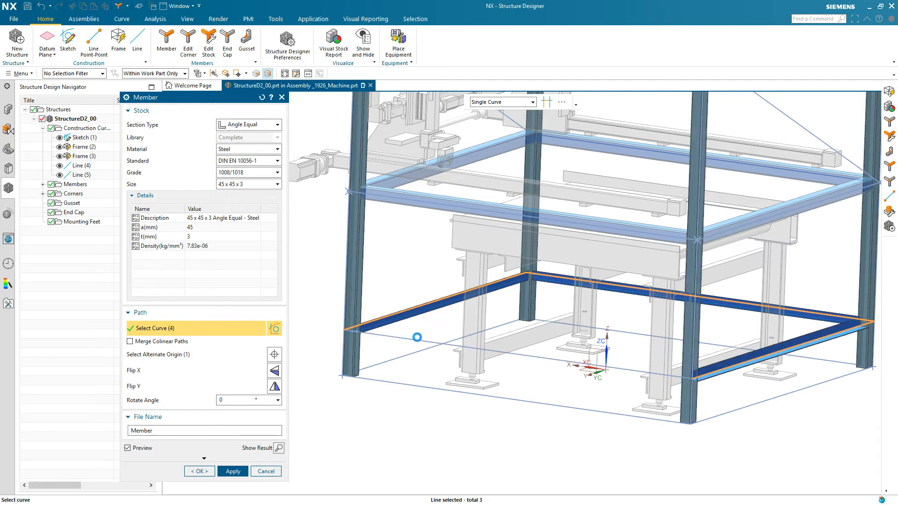
pyautogui.click(418, 338)
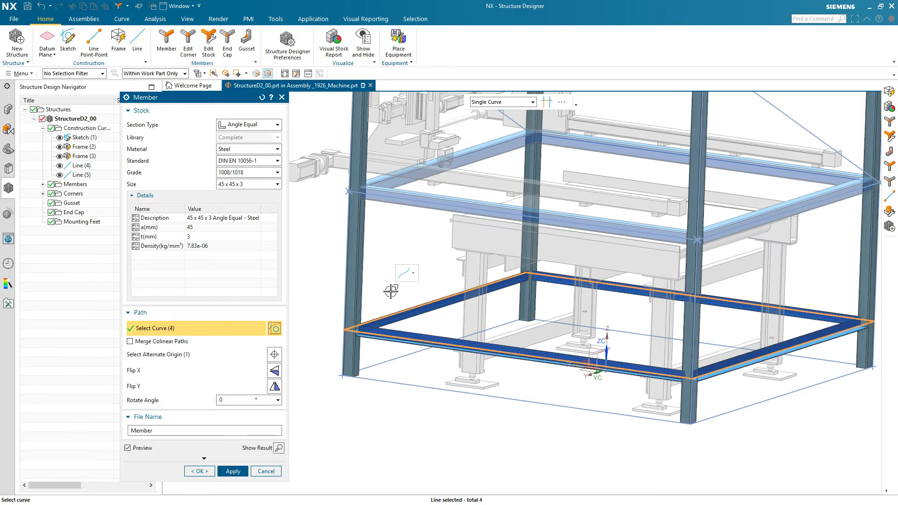
pyautogui.click(233, 471)
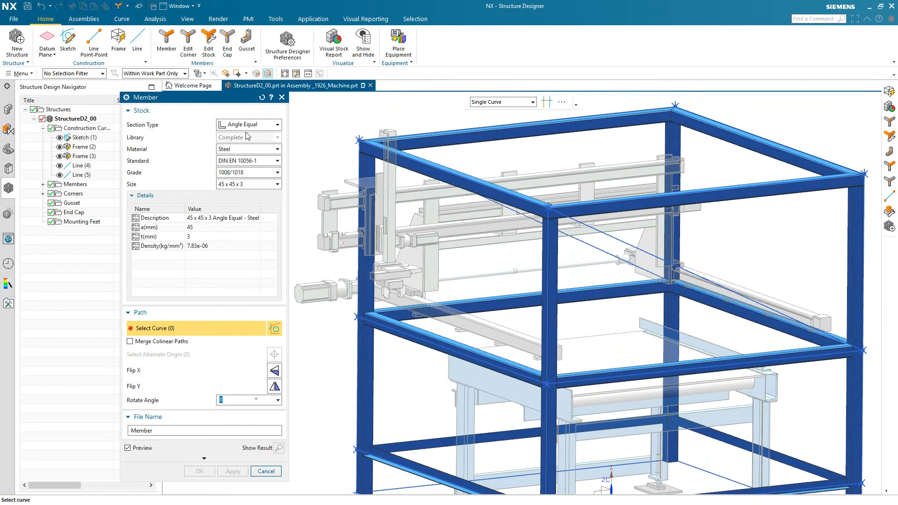
# Create Round Tube members of size 33.7 x 3 along the two diagonal lines
pyautogui.click(276, 125)
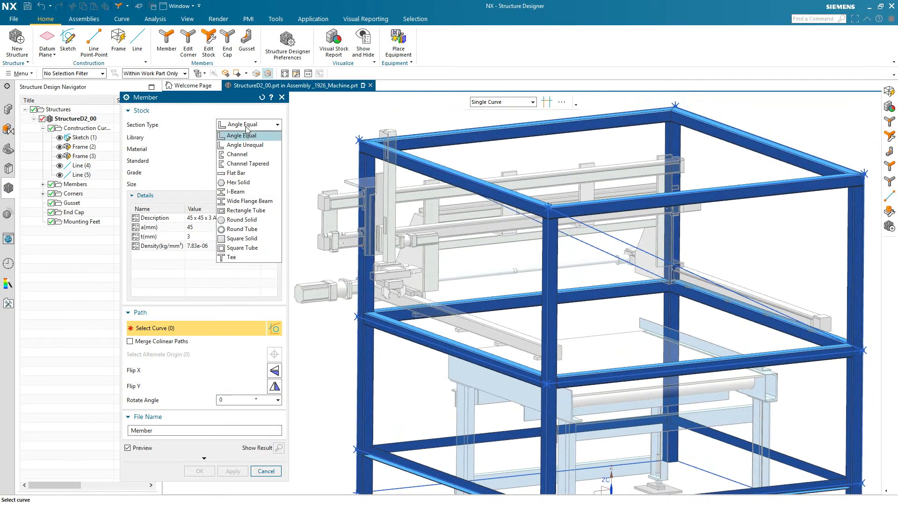
pyautogui.click(241, 229)
pyautogui.click(235, 187)
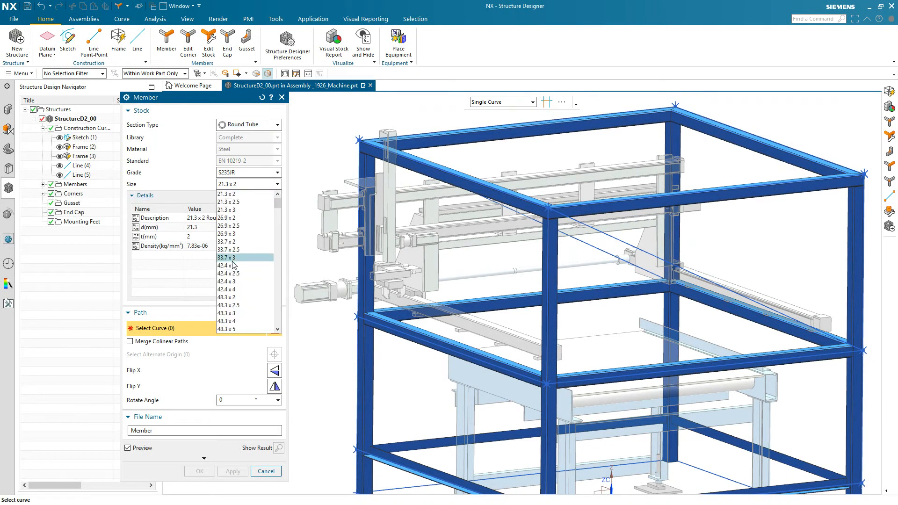
pyautogui.click(233, 262)
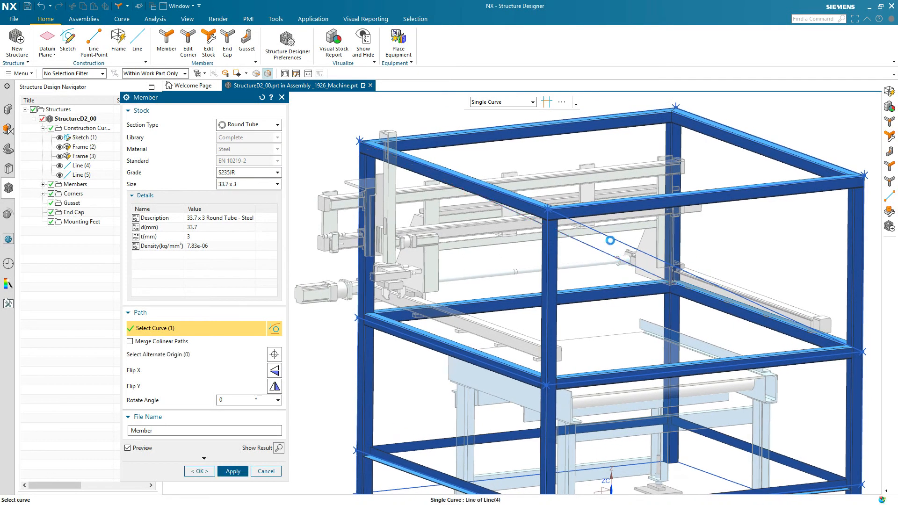
pyautogui.click(612, 240)
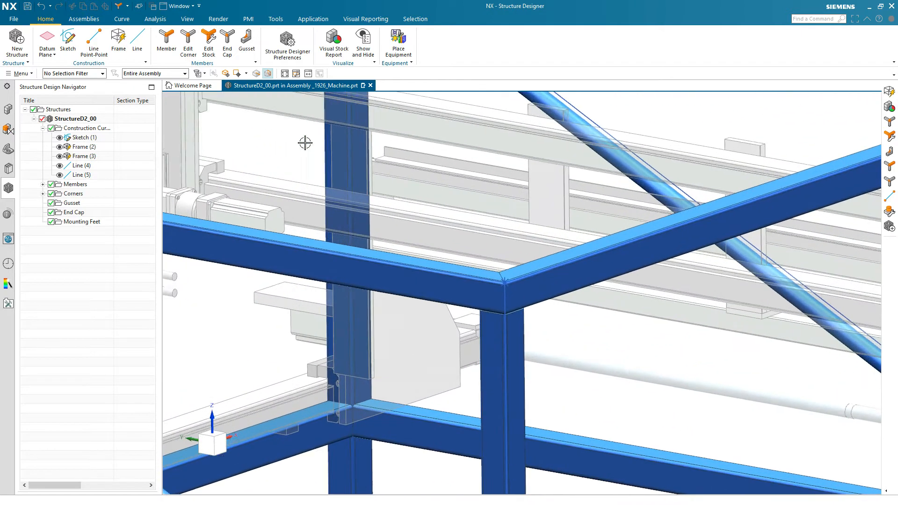
# Edit the upper corner where three square tubes meet and change the mitered members' corner type to Butt
pyautogui.doubleClick(501, 279)
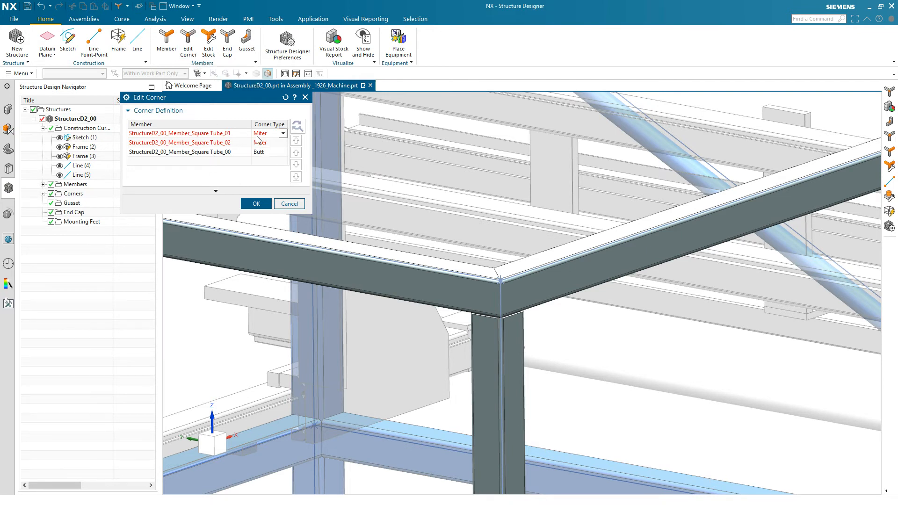
pyautogui.click(283, 135)
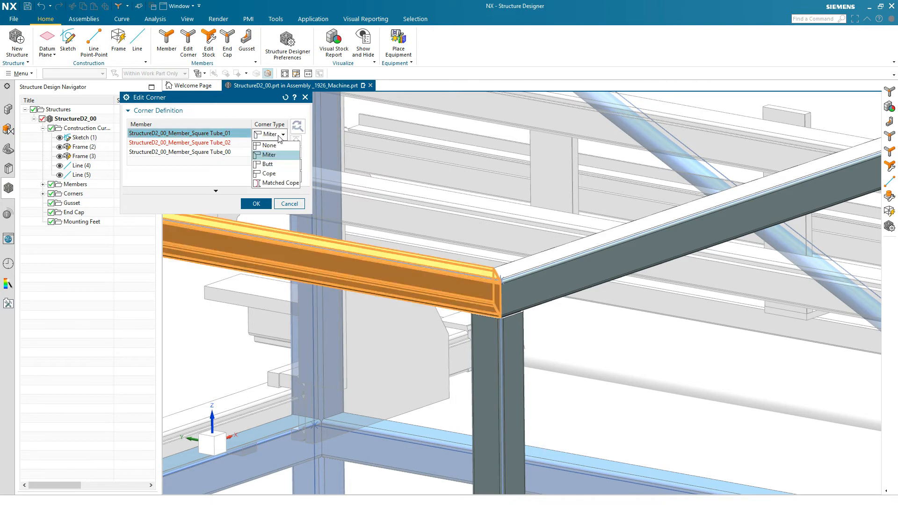
pyautogui.click(274, 166)
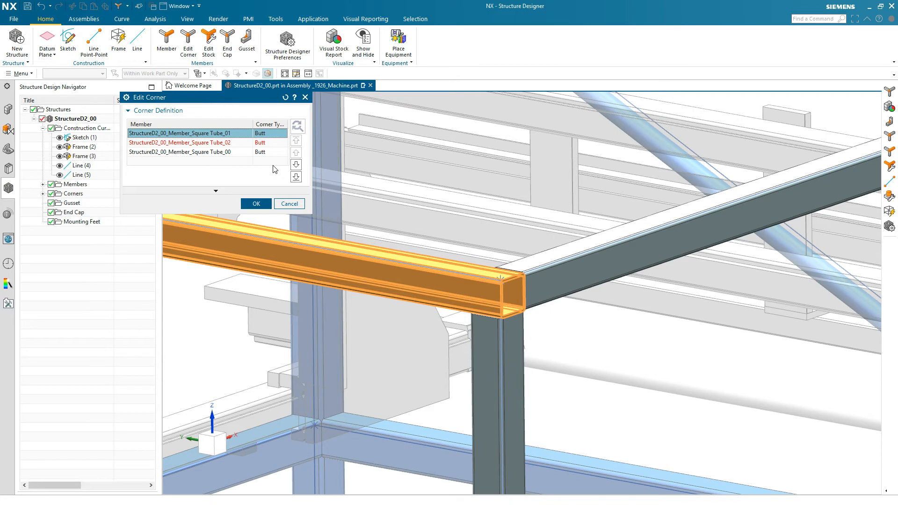
# Try placing the vertical post, Square Tube_00, first in the corner's member order, followed by moving Square Tube_01 above it
pyautogui.click(267, 155)
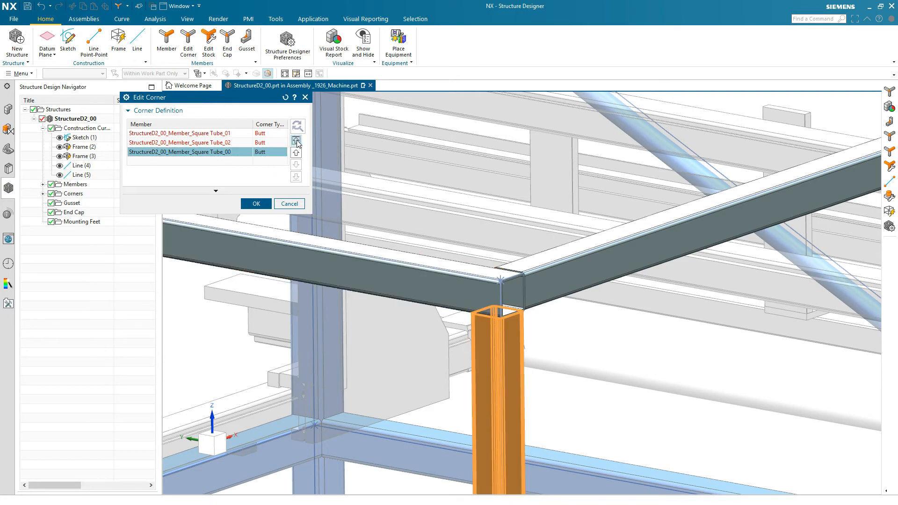
pyautogui.click(296, 141)
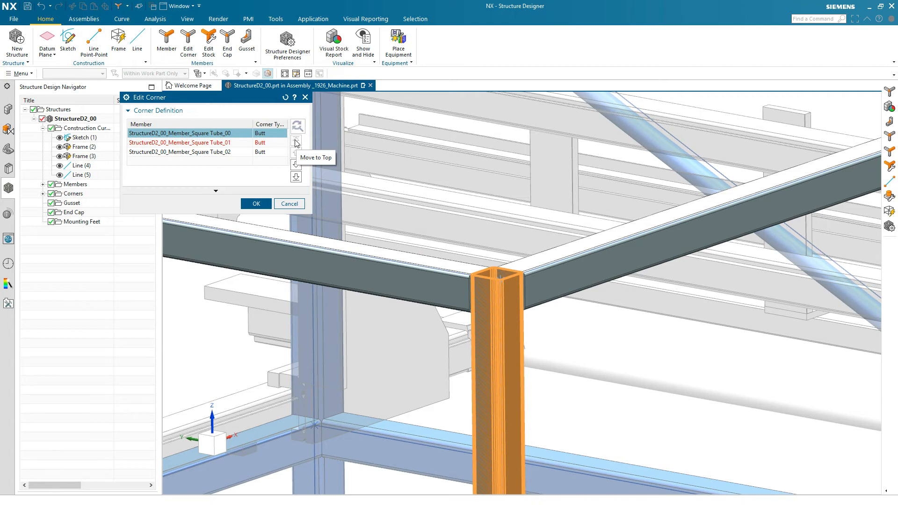
pyautogui.click(264, 144)
pyautogui.click(295, 153)
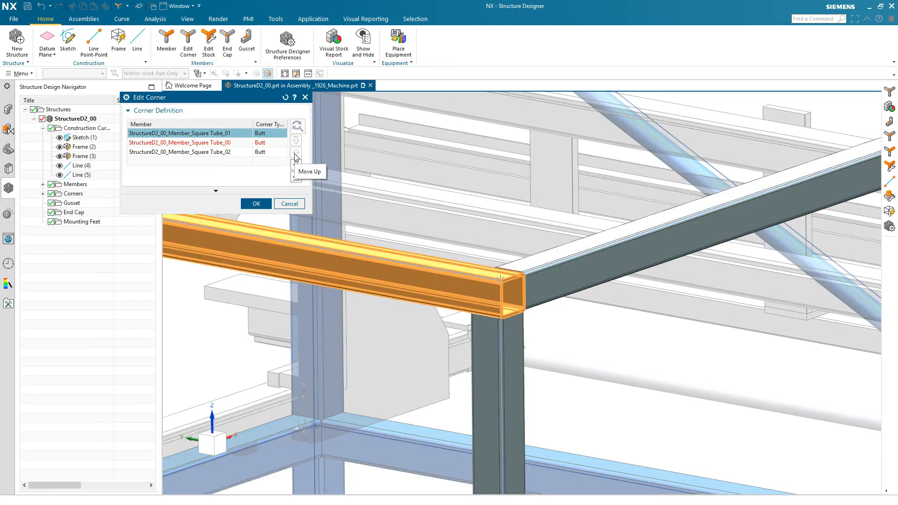
# Place Square Tube_02 first in the corner's member order and accept the corner definition
pyautogui.click(268, 144)
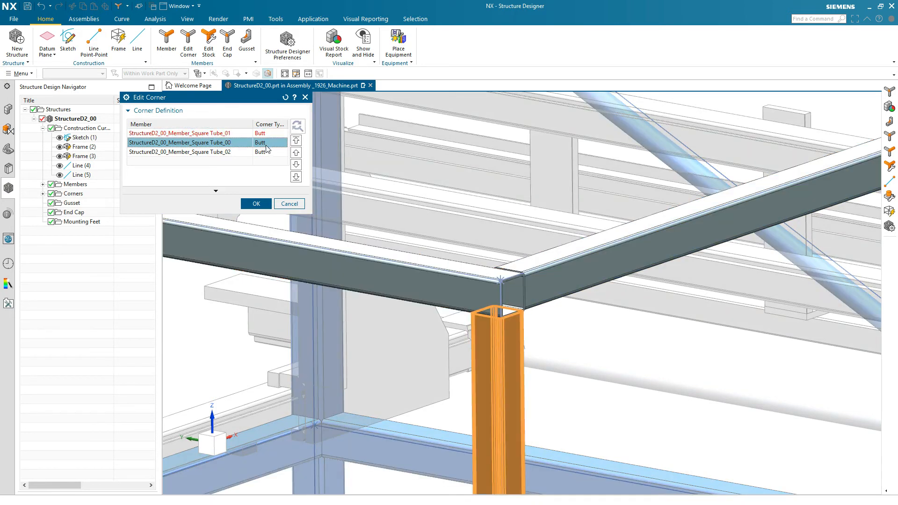
pyautogui.click(264, 154)
pyautogui.click(296, 142)
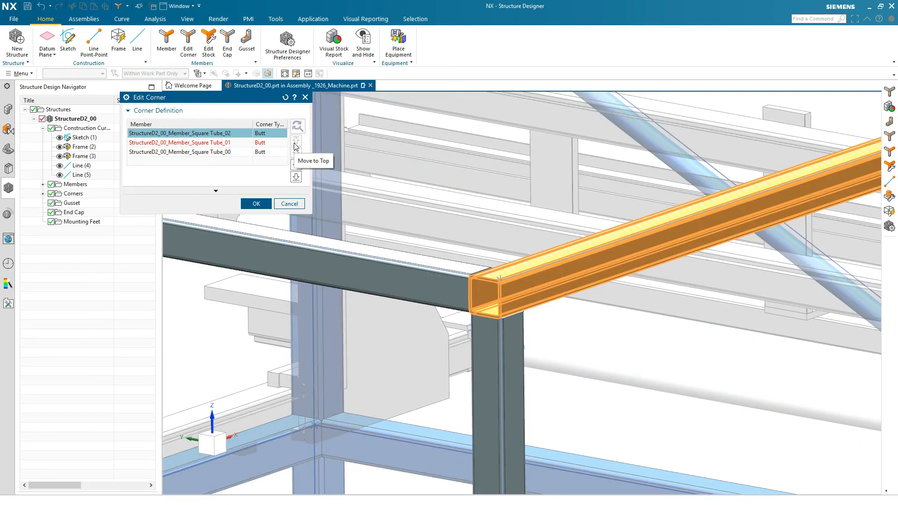
pyautogui.click(257, 204)
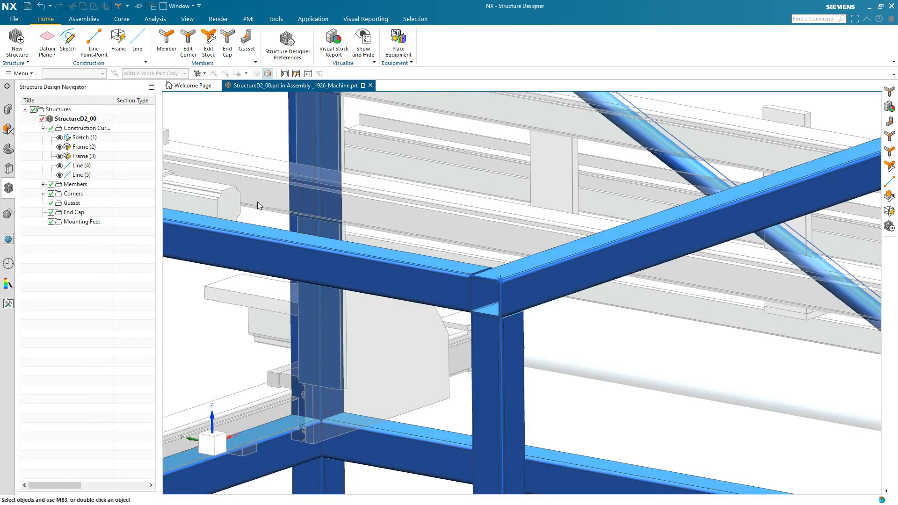
# Expand the Members and Corners groups and examine which members and corners belong together
pyautogui.click(42, 184)
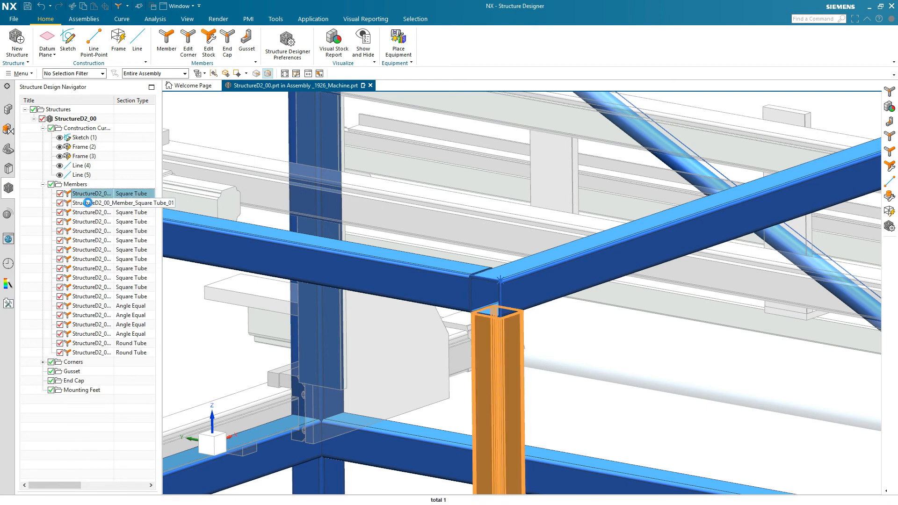
pyautogui.click(43, 362)
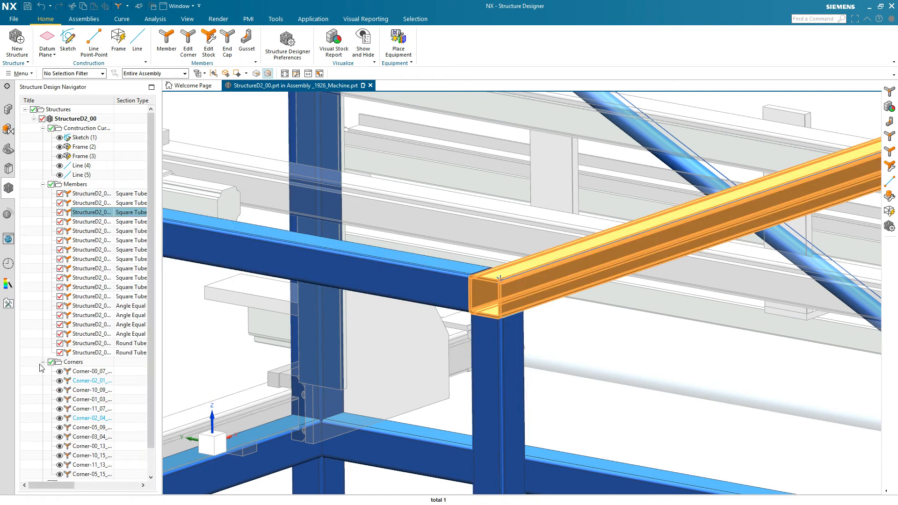
pyautogui.click(91, 418)
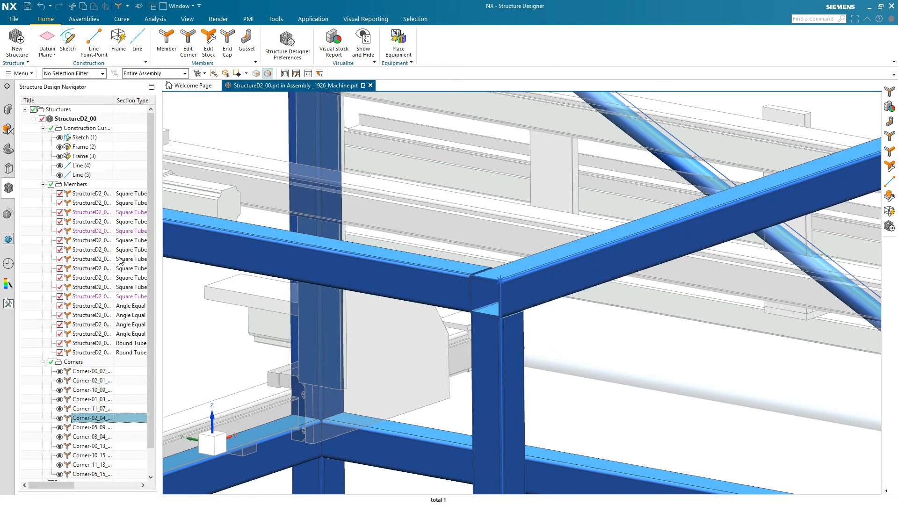
pyautogui.click(87, 260)
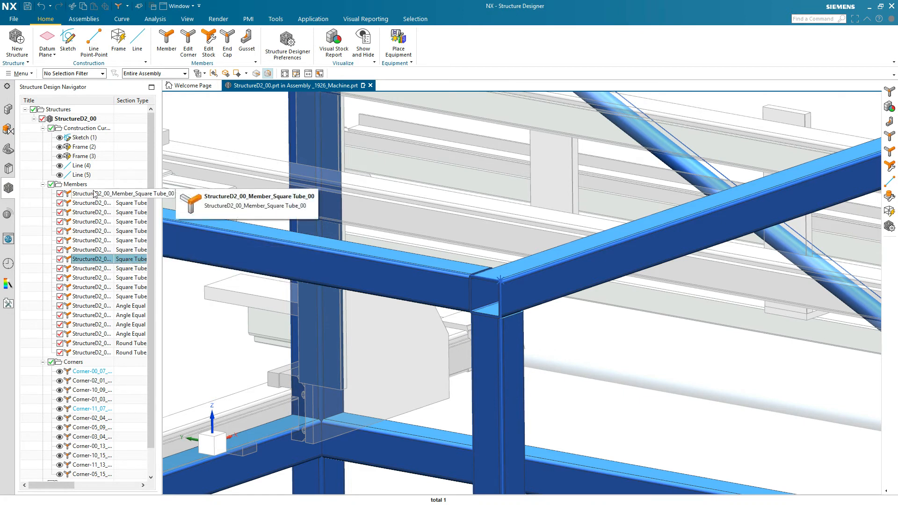
# Pack the identical members in the Members group and highlight the last packed pair of Angle Equal members
pyautogui.click(74, 184)
pyautogui.rightClick(86, 187)
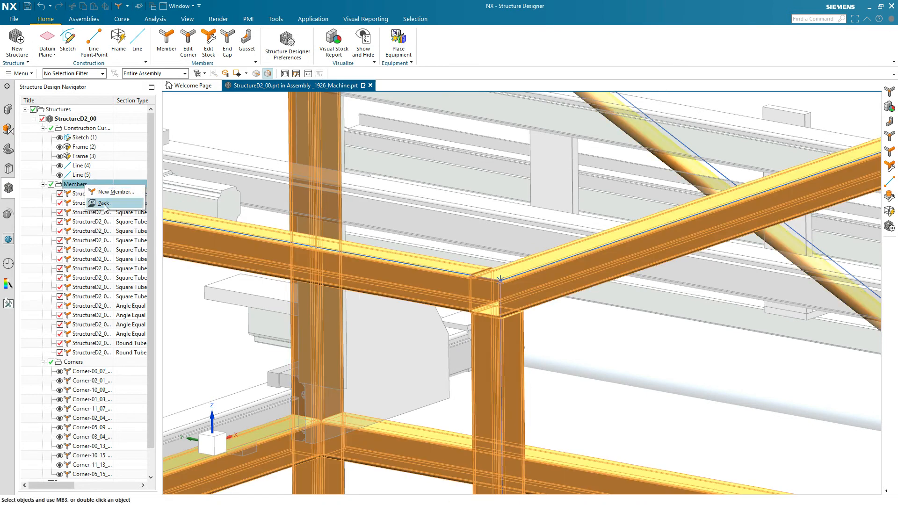
pyautogui.click(104, 210)
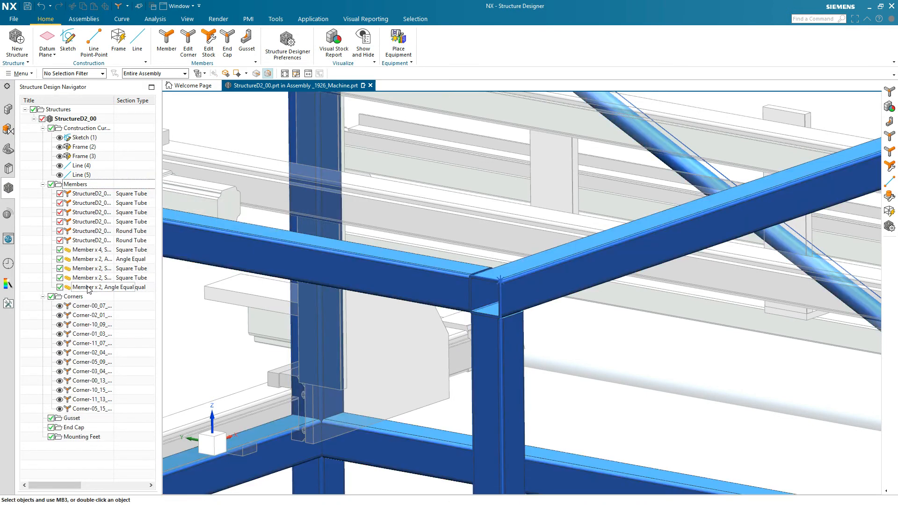
pyautogui.click(89, 287)
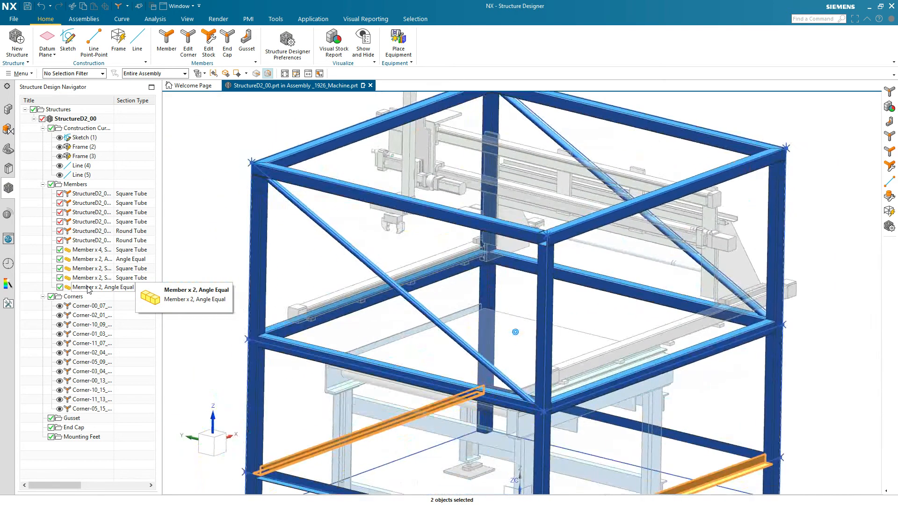
# Clear the highlighted members and view the frame coloured by stock in a visual stock report, followed by turning the report off
pyautogui.press('Escape')
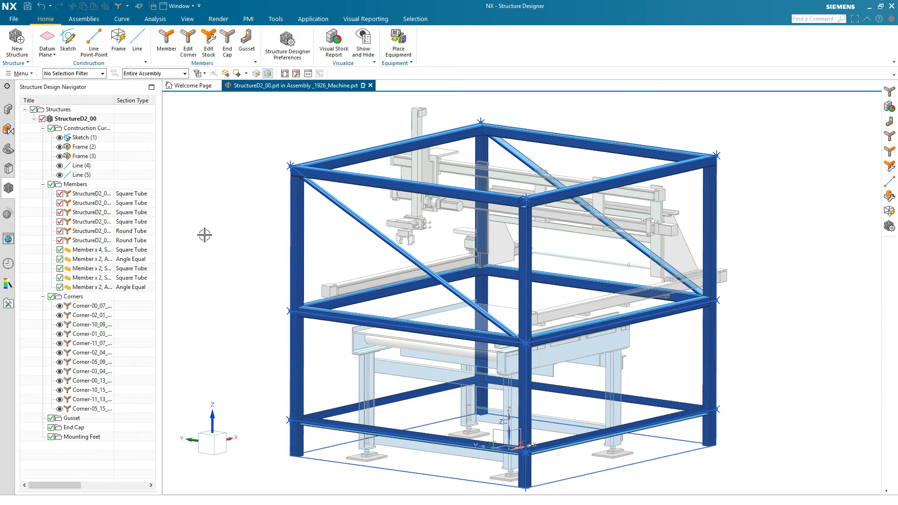
pyautogui.click(334, 41)
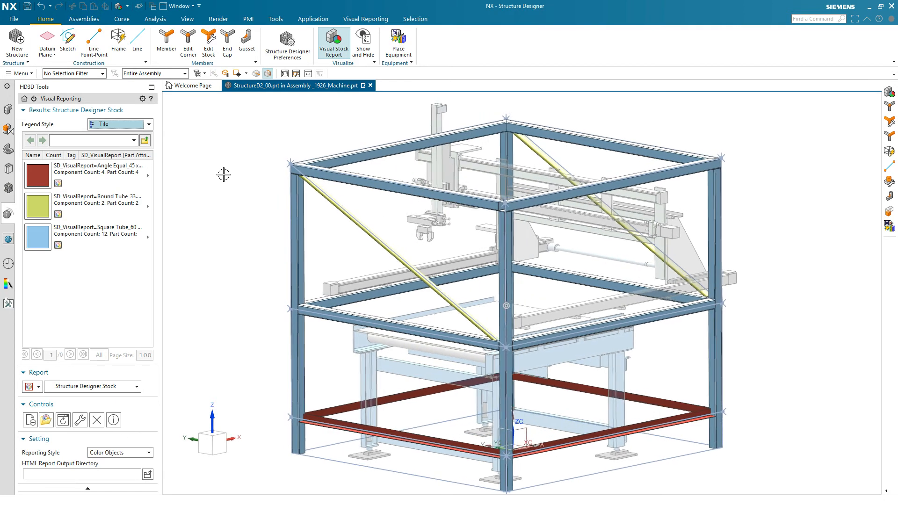
pyautogui.click(333, 48)
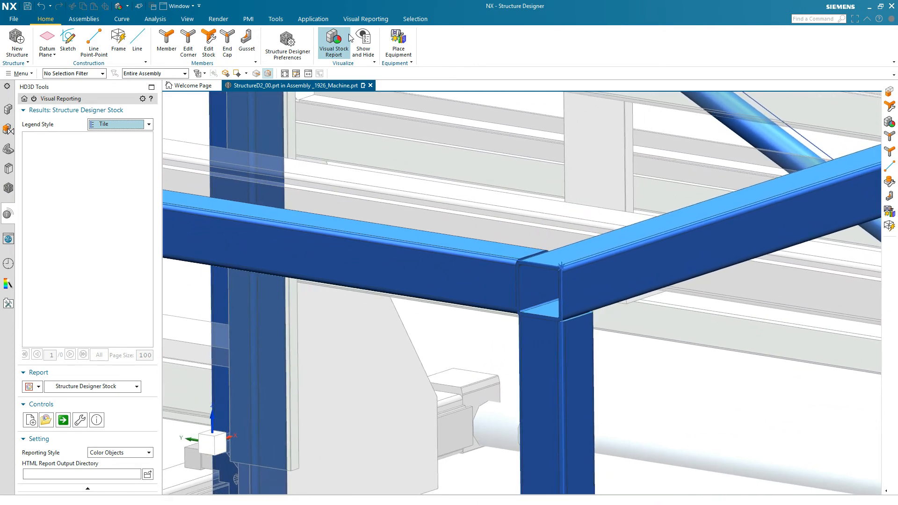
# Close the open square tube end at the top corner with an outside end cap, 5 mm thick with 7 mm chamfers
pyautogui.click(227, 49)
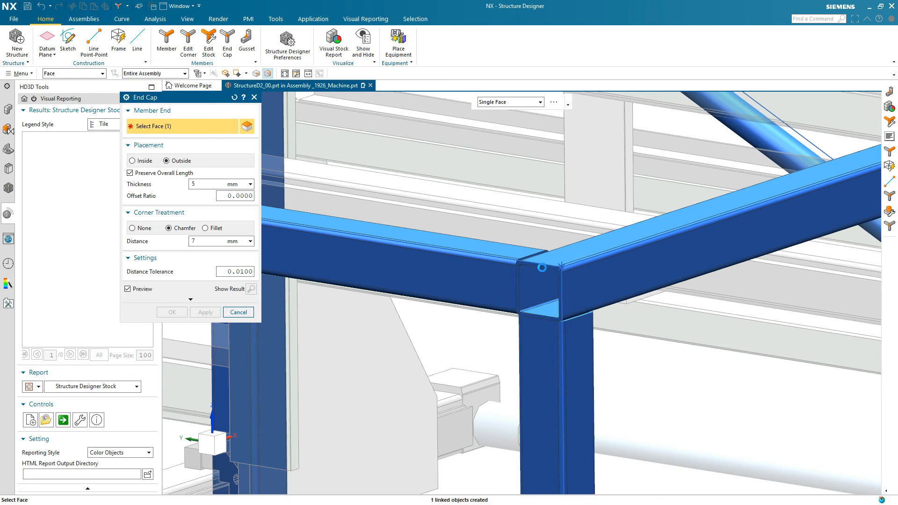
pyautogui.click(541, 269)
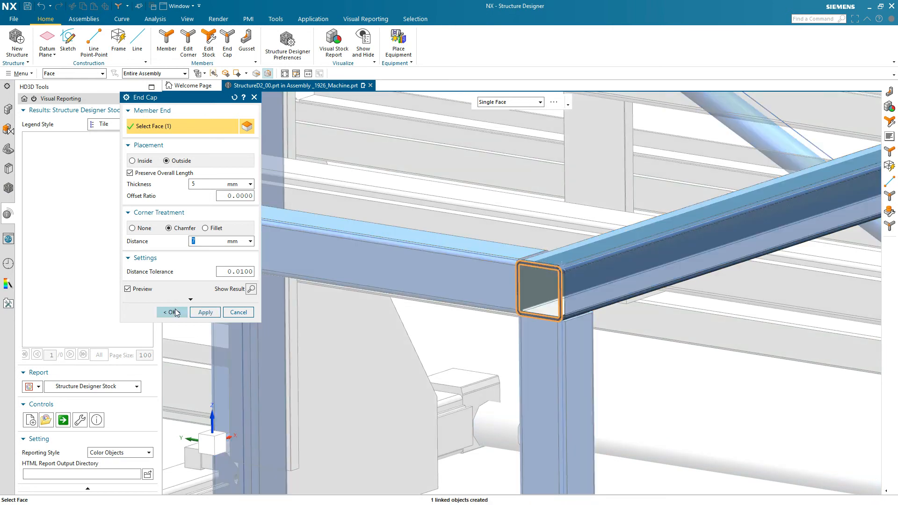
pyautogui.click(171, 312)
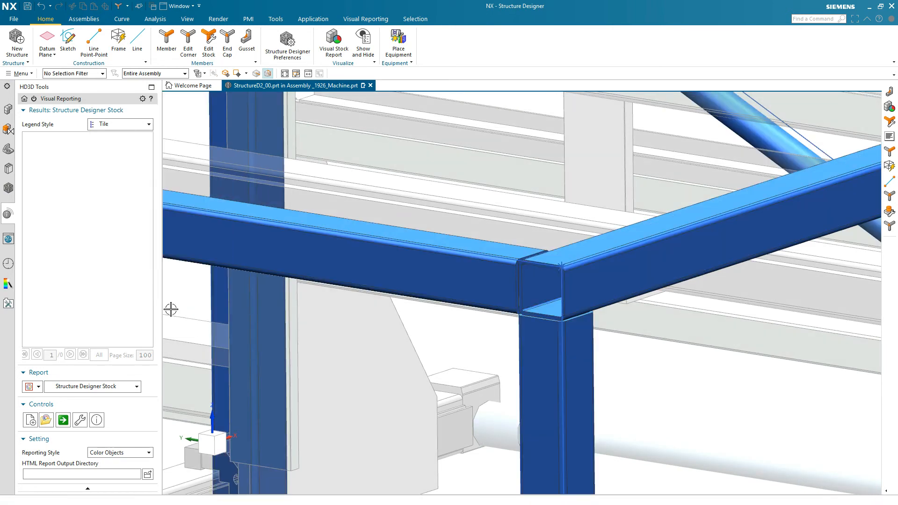
# Define a Triangular steel gusset between the inner faces of the two top tubes at the corner and display its dimension details
pyautogui.moveTo(487, 166); pyautogui.dragTo(406, 170, button='middle')
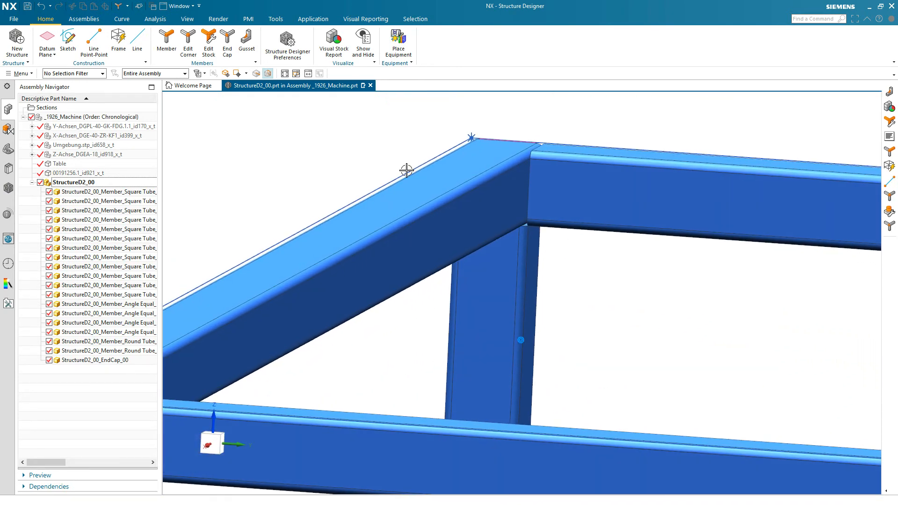
pyautogui.click(247, 42)
pyautogui.click(502, 206)
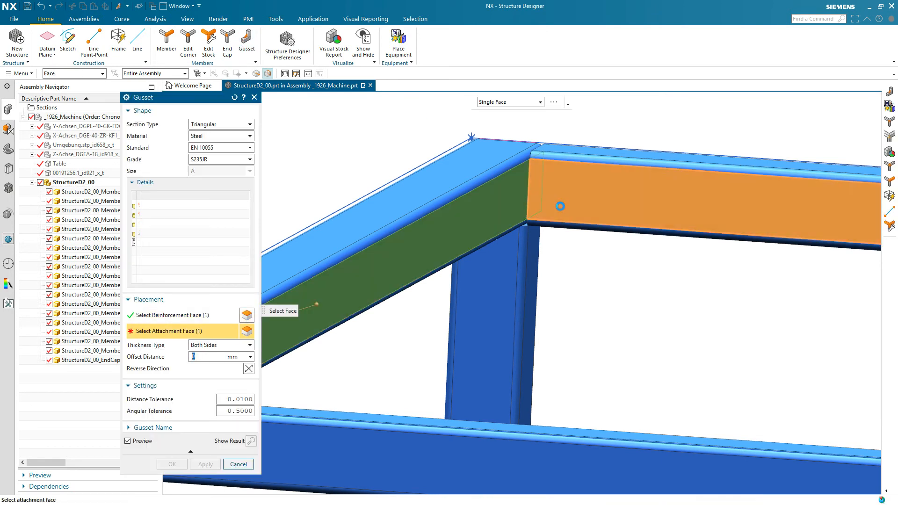
pyautogui.click(561, 206)
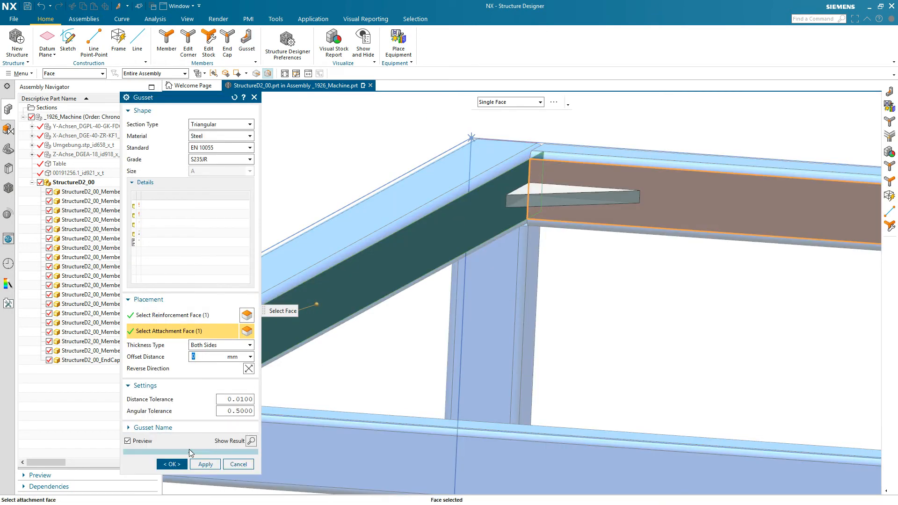
pyautogui.click(205, 125)
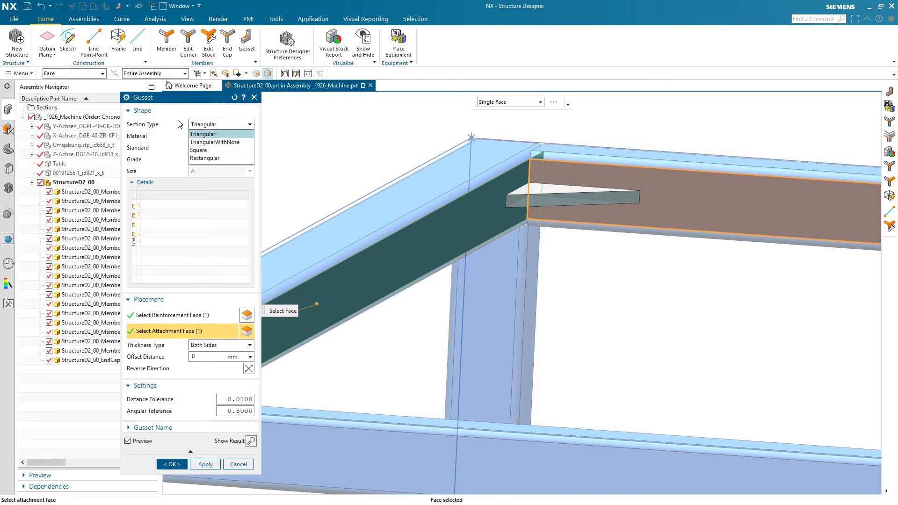
pyautogui.click(201, 135)
pyautogui.moveTo(199, 197); pyautogui.dragTo(203, 197)
pyautogui.moveTo(136, 195); pyautogui.dragTo(186, 197)
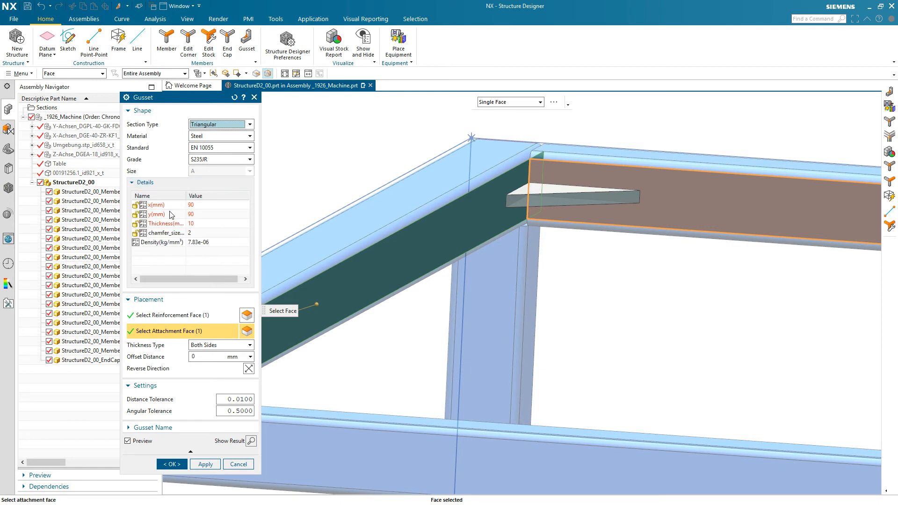
# Try the gusset's Inner Side thickness type, set it back to Both Sides and create the gusset
pyautogui.click(224, 346)
pyautogui.click(211, 360)
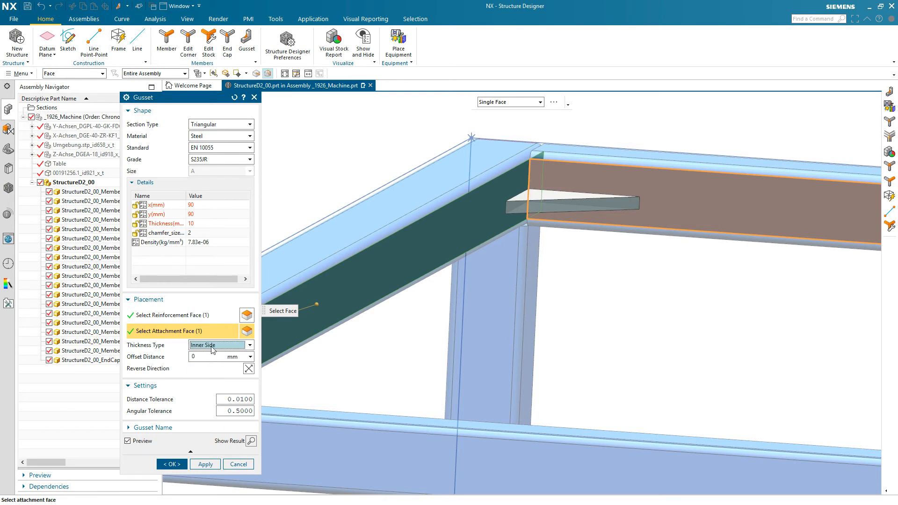
pyautogui.click(212, 346)
pyautogui.click(207, 353)
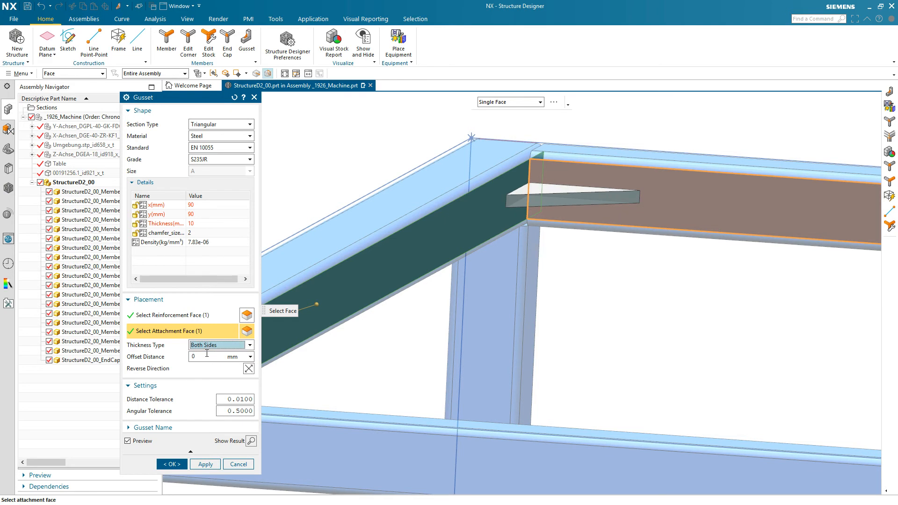
pyautogui.click(200, 463)
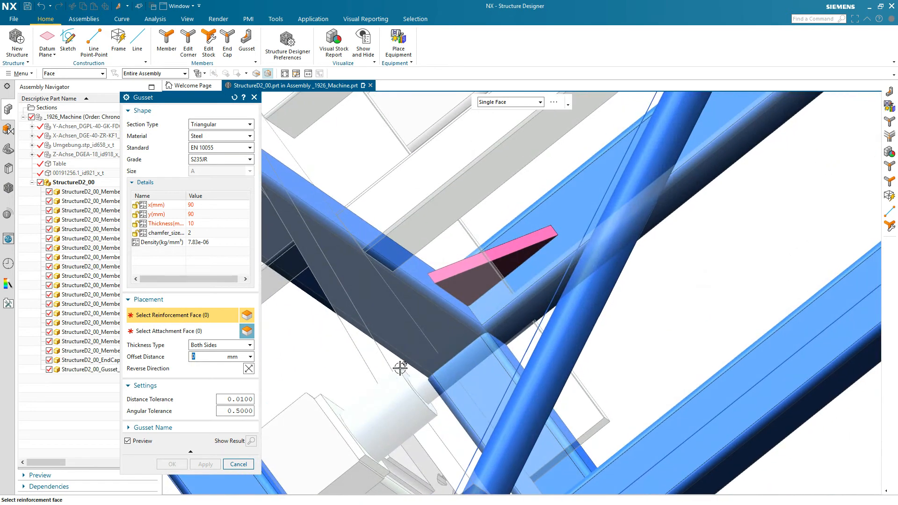
# Add two more triangular gussets at the same corner, each joining the vertical post to one of the top square tubes
pyautogui.click(421, 341)
pyautogui.click(349, 398)
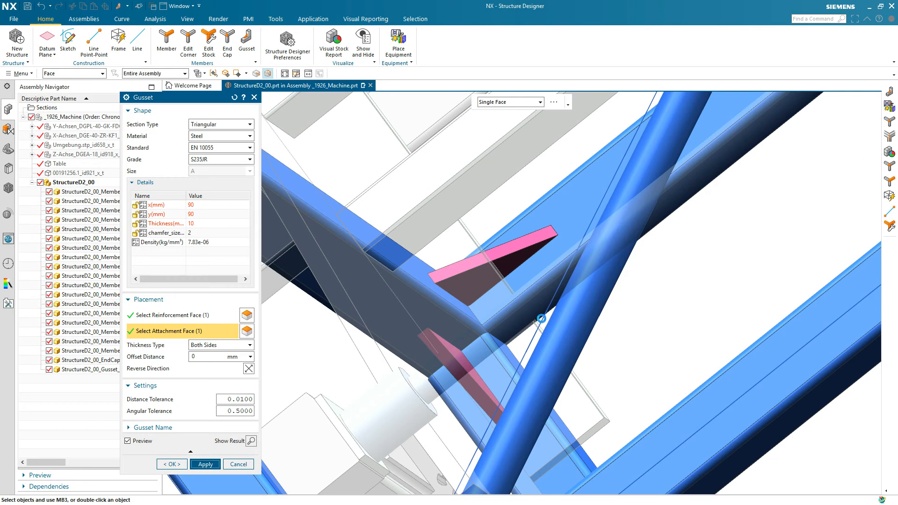
pyautogui.middleClick(547, 320)
pyautogui.click(533, 315)
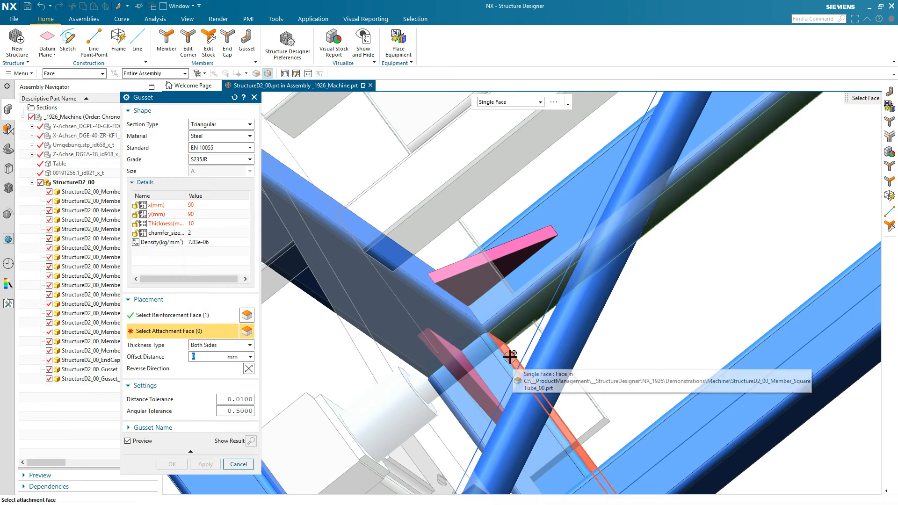
pyautogui.click(514, 357)
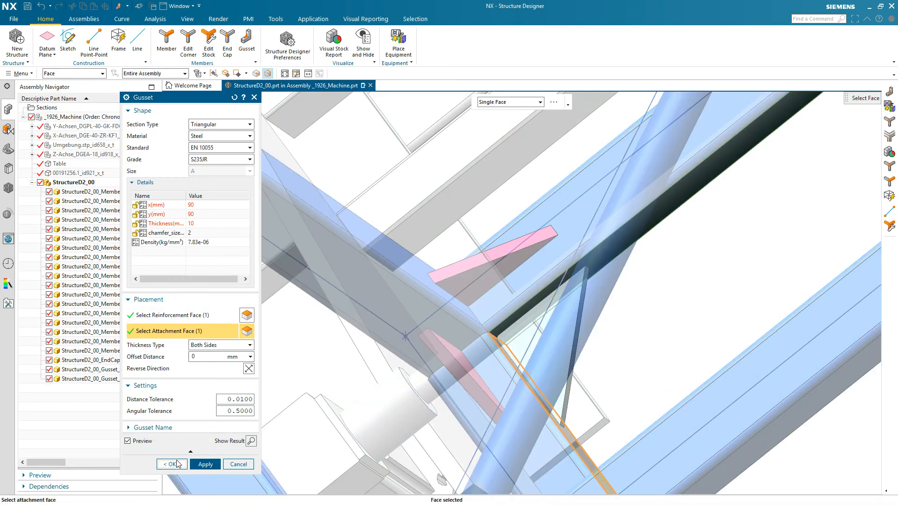
pyautogui.click(173, 464)
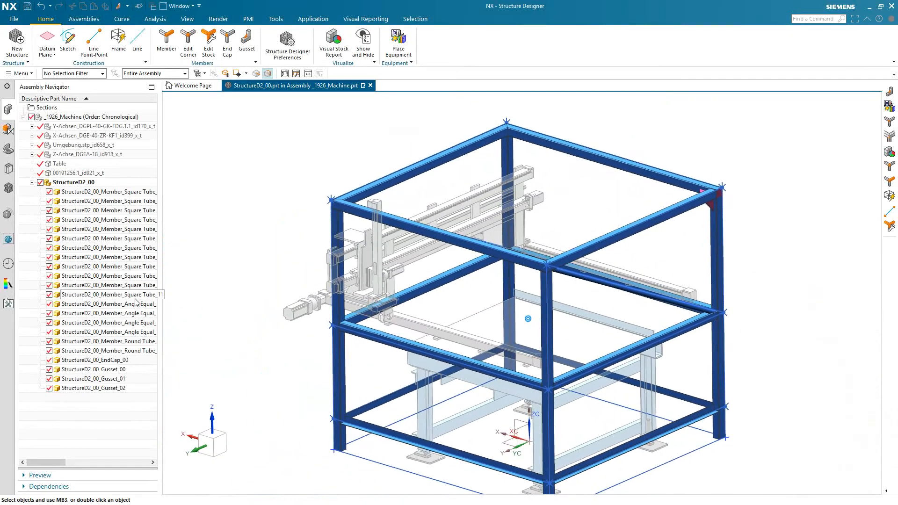
# Make the _1926_Machine assembly the work part, switch to Modeling and play the machine's motion with Animation Designer
pyautogui.doubleClick(64, 119)
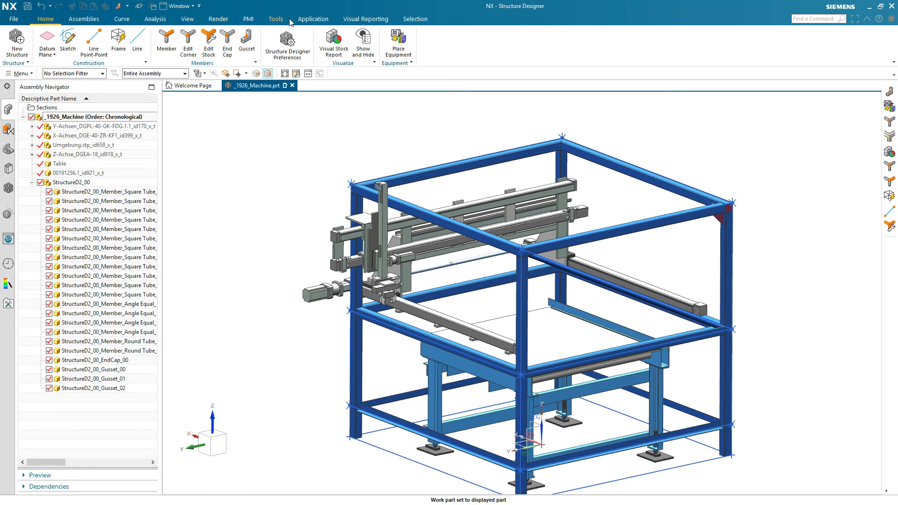
pyautogui.click(313, 19)
pyautogui.click(22, 38)
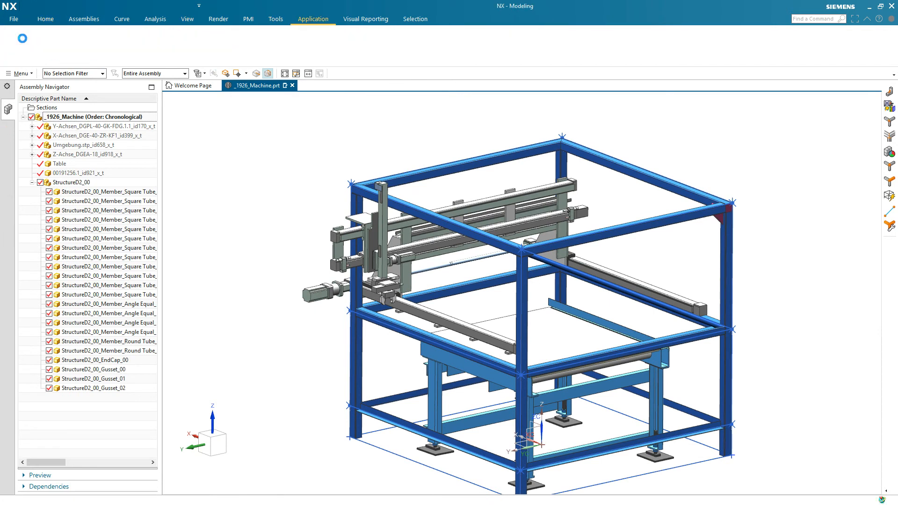
pyautogui.click(470, 20)
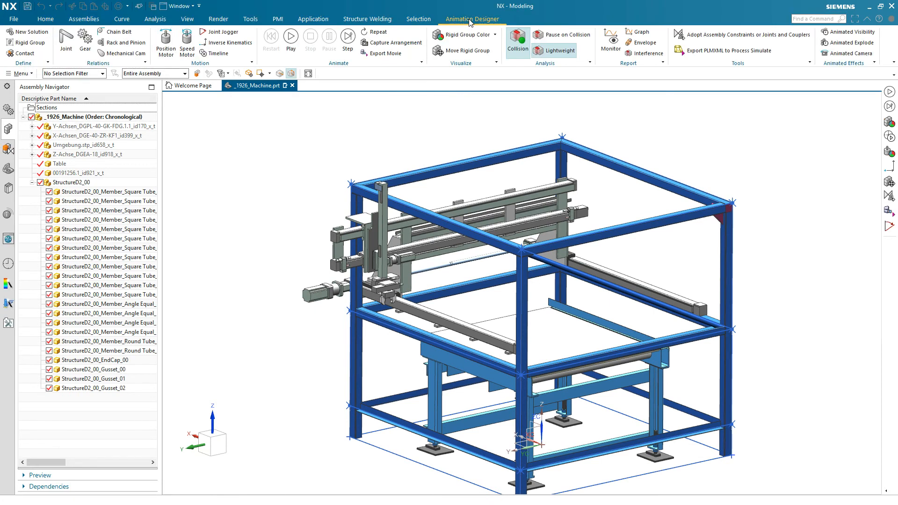
pyautogui.click(292, 40)
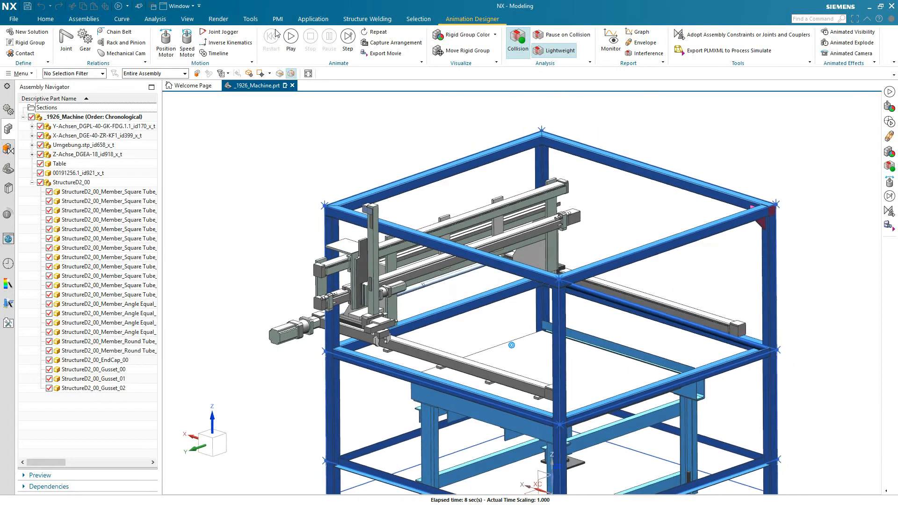
# Return to Structure Designer and edit Frame (2), raising its top corner to make the upper frame taller
pyautogui.click(318, 22)
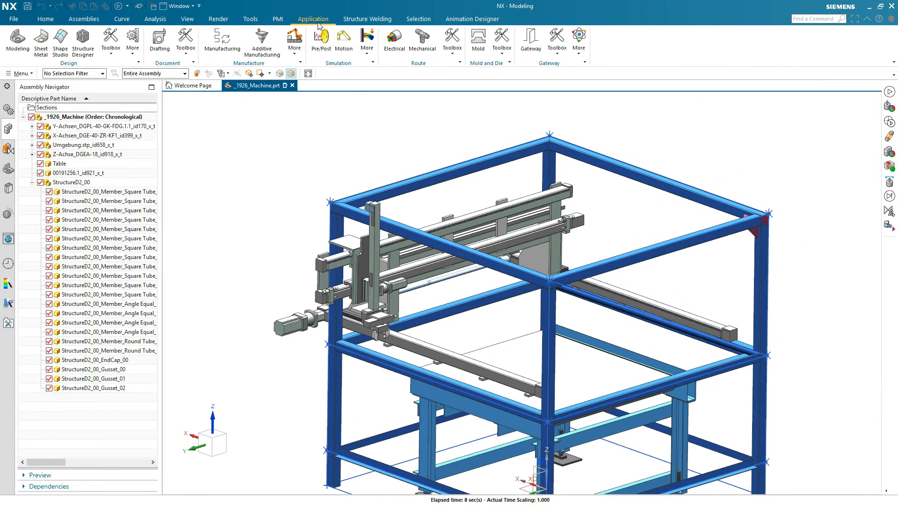
pyautogui.click(84, 41)
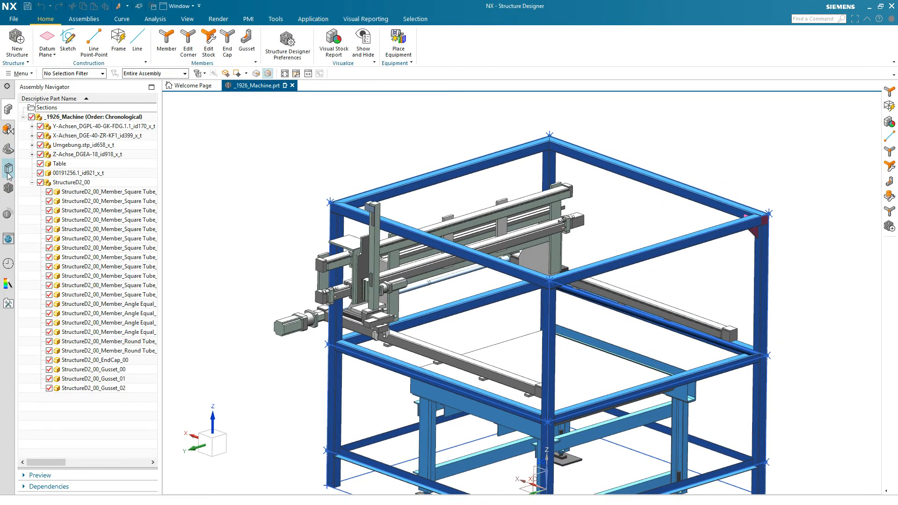
pyautogui.click(8, 188)
pyautogui.doubleClick(91, 148)
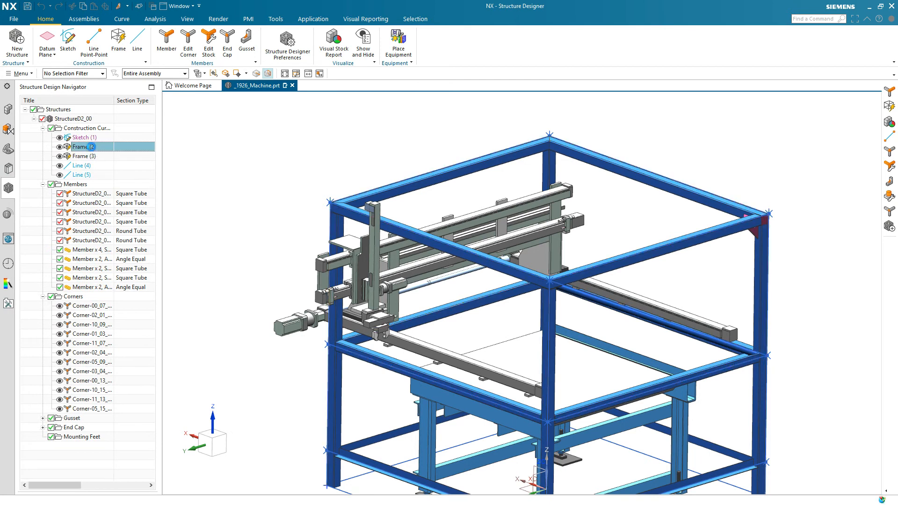
pyautogui.moveTo(769, 213); pyautogui.dragTo(769, 152)
pyautogui.moveTo(422, 152); pyautogui.dragTo(353, 111, button='middle')
pyautogui.click(205, 183)
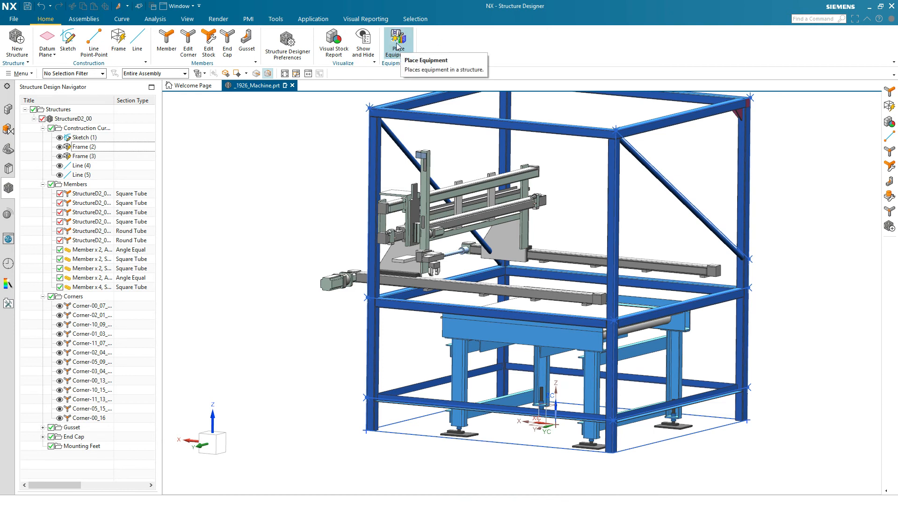
# Try placing the rectangular mounting foot from the Metric Structure Design Equipment, and make StructureD2_00 the work part
pyautogui.click(397, 47)
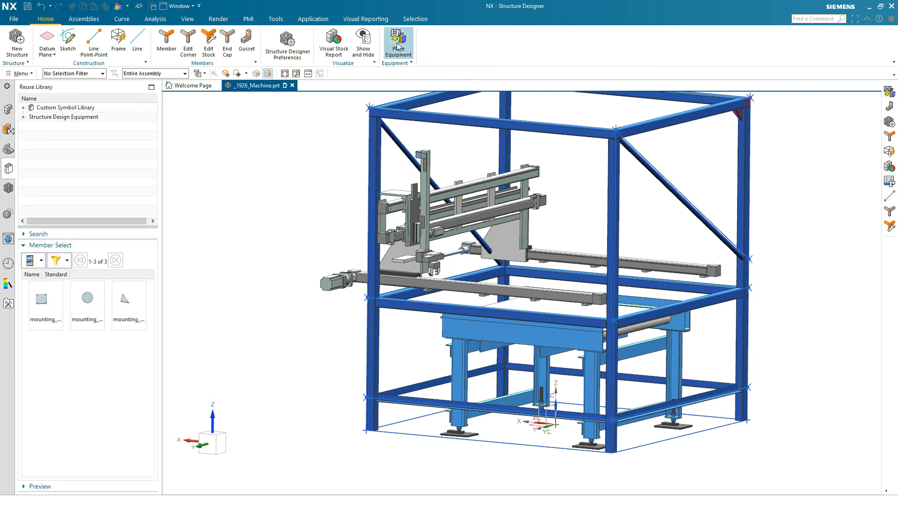
pyautogui.click(23, 118)
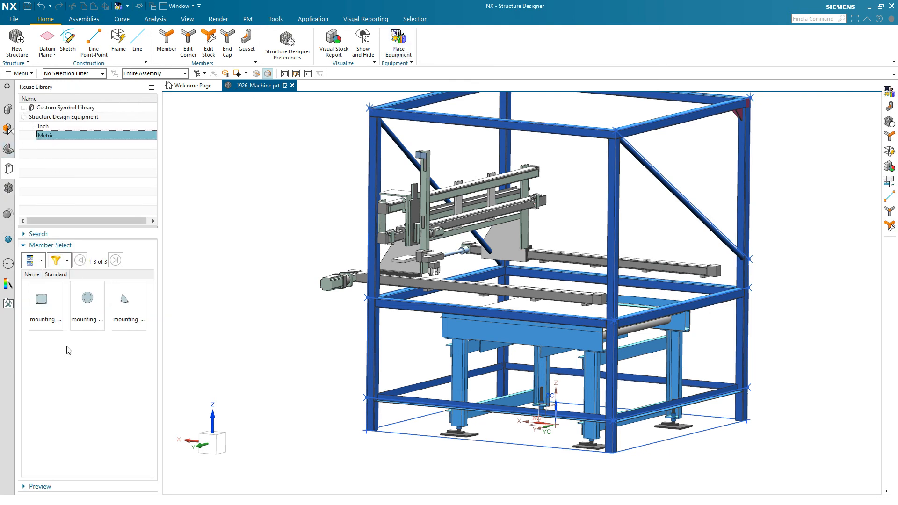
pyautogui.moveTo(43, 304); pyautogui.dragTo(343, 437)
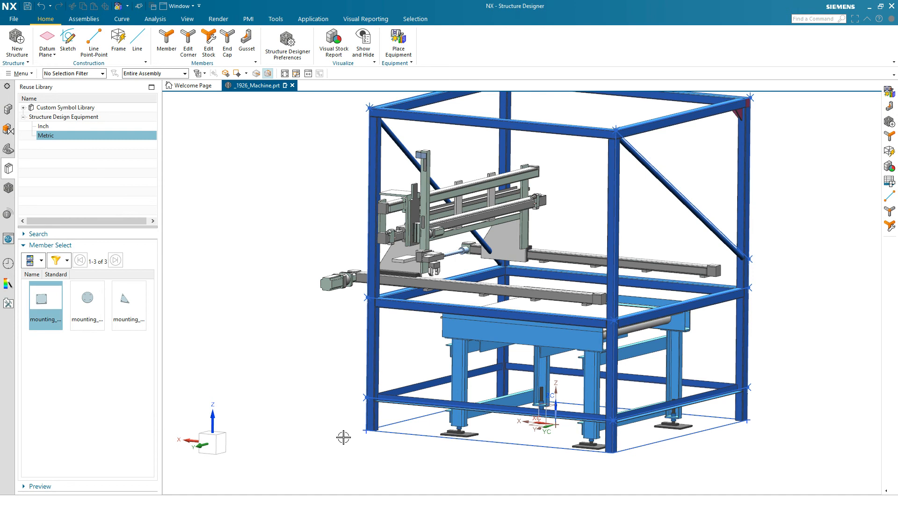
pyautogui.scroll(3, 369, 435)
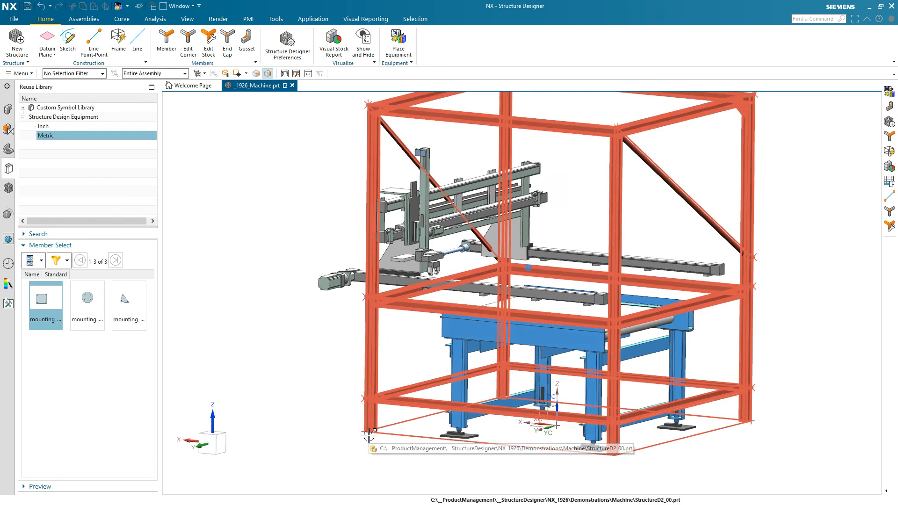
pyautogui.scroll(3, 368, 435)
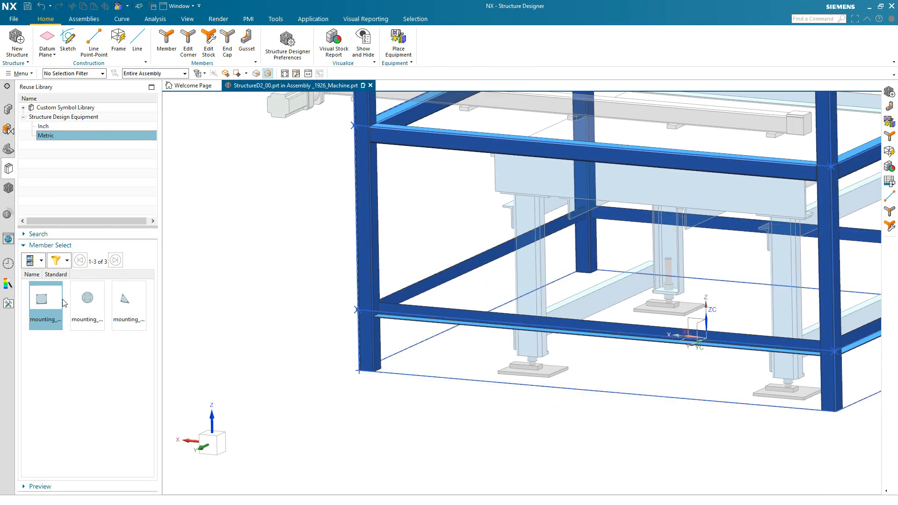
# Place the rectangular metric mounting foot under the front-left vertical post with Length 200 and Wide 200
pyautogui.moveTo(46, 304); pyautogui.dragTo(373, 372)
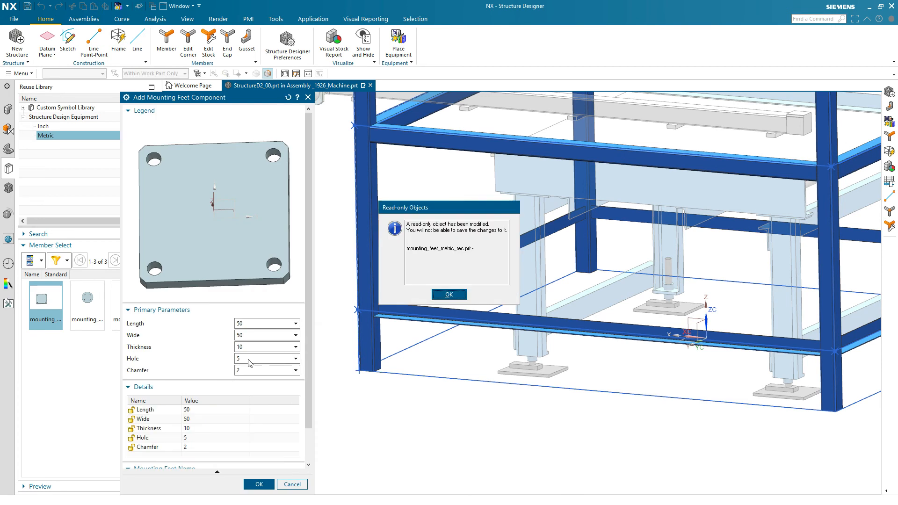
pyautogui.click(448, 296)
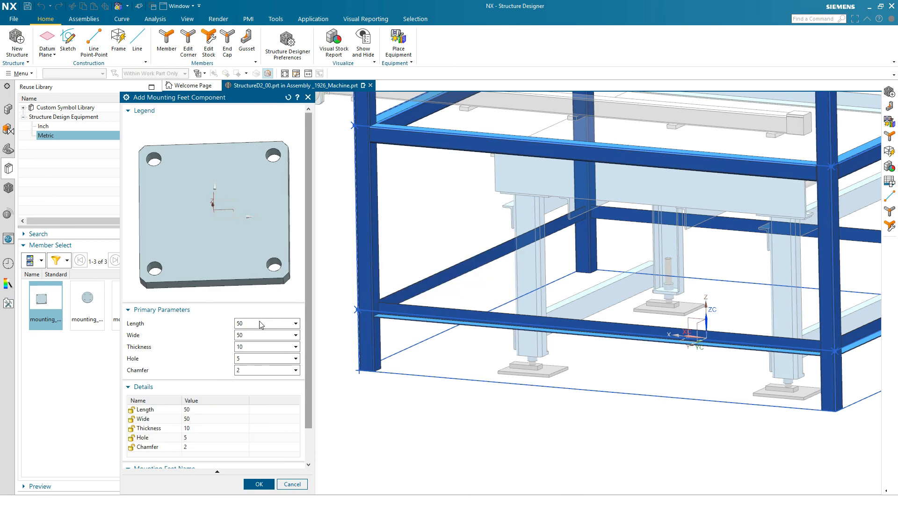
pyautogui.click(247, 349)
pyautogui.click(248, 336)
pyautogui.click(240, 362)
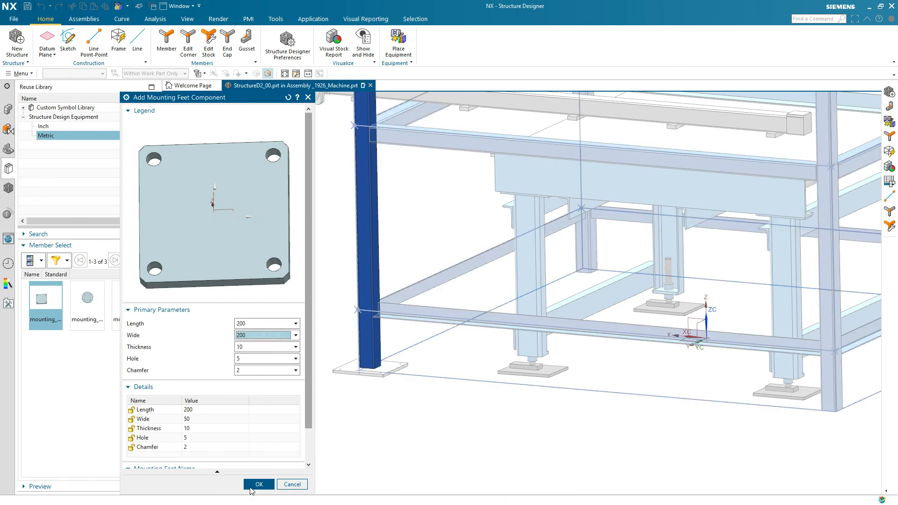
pyautogui.click(259, 485)
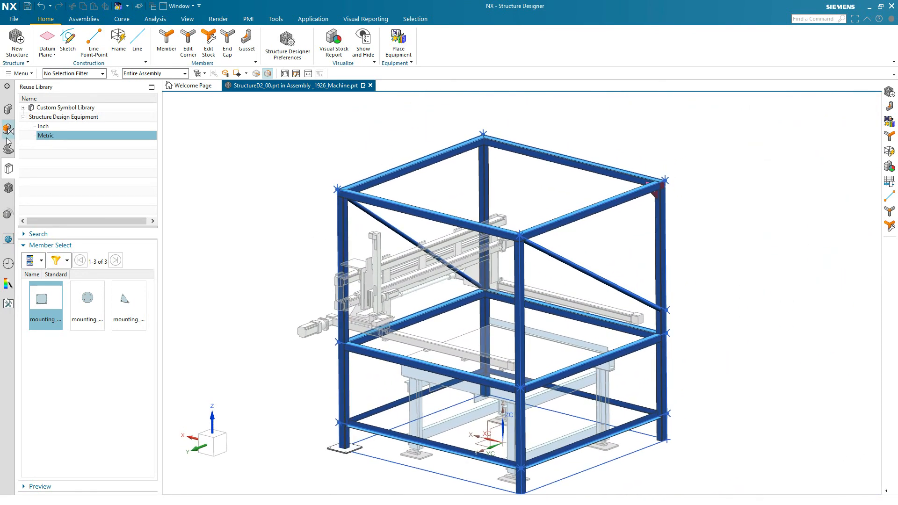
# Make the _1926_Machine assembly the work part and create an A2 - Size drawing of it named _1926_Machine_dwg1.prt
pyautogui.click(8, 110)
pyautogui.doubleClick(58, 118)
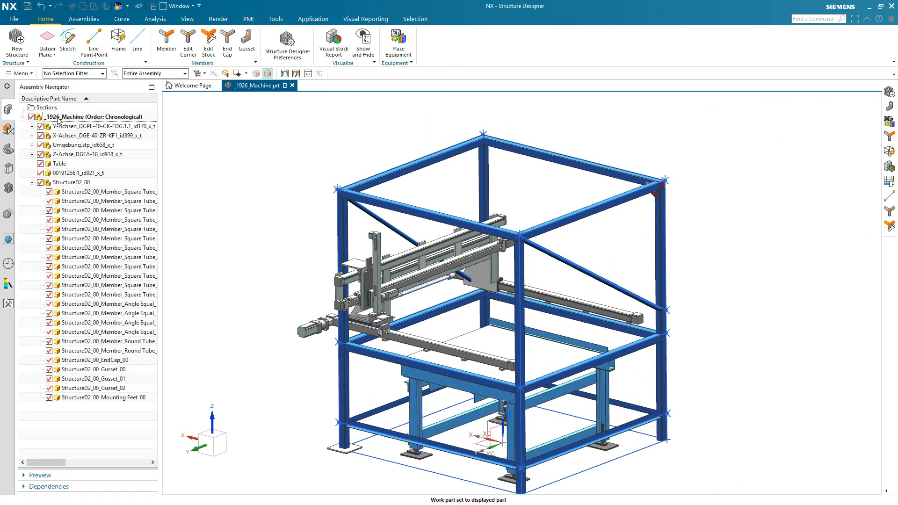
pyautogui.click(13, 19)
pyautogui.click(15, 36)
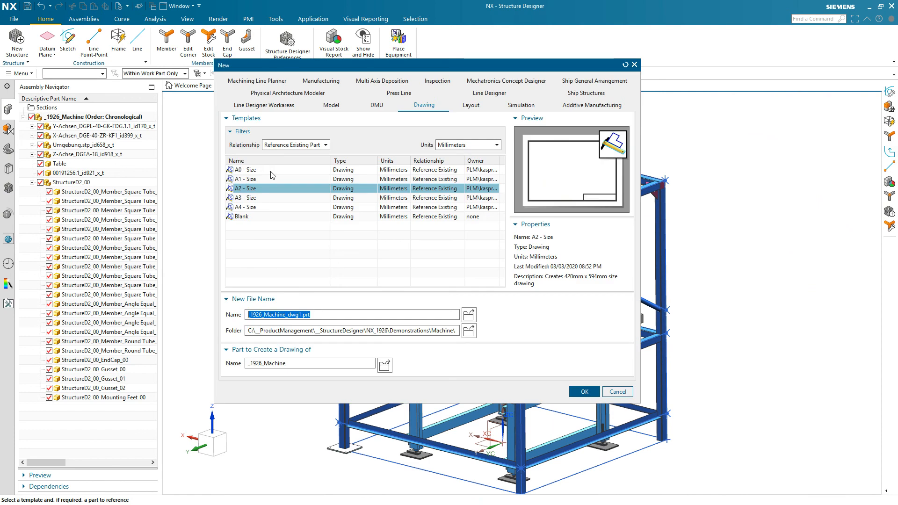
pyautogui.click(580, 392)
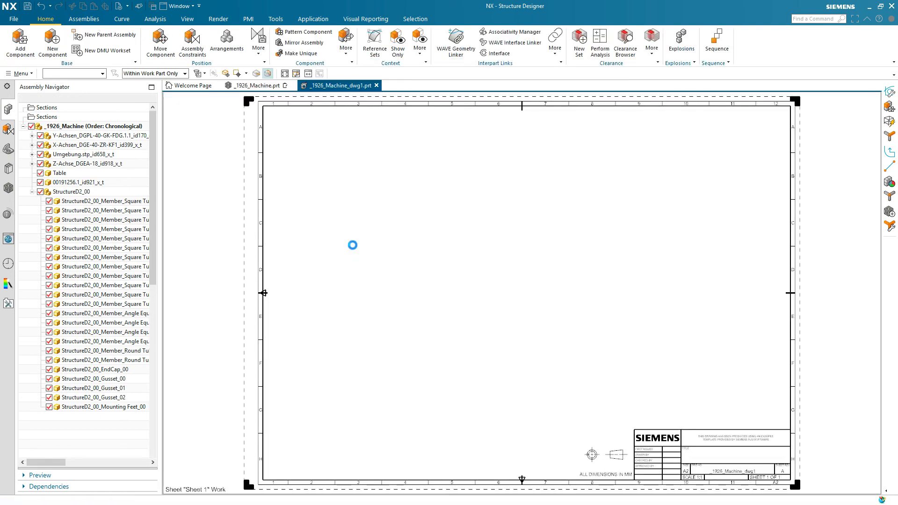
# Place a Trimetric base view of the machine at scale 1:10 on the right half of the sheet, without any projected views
pyautogui.click(278, 233)
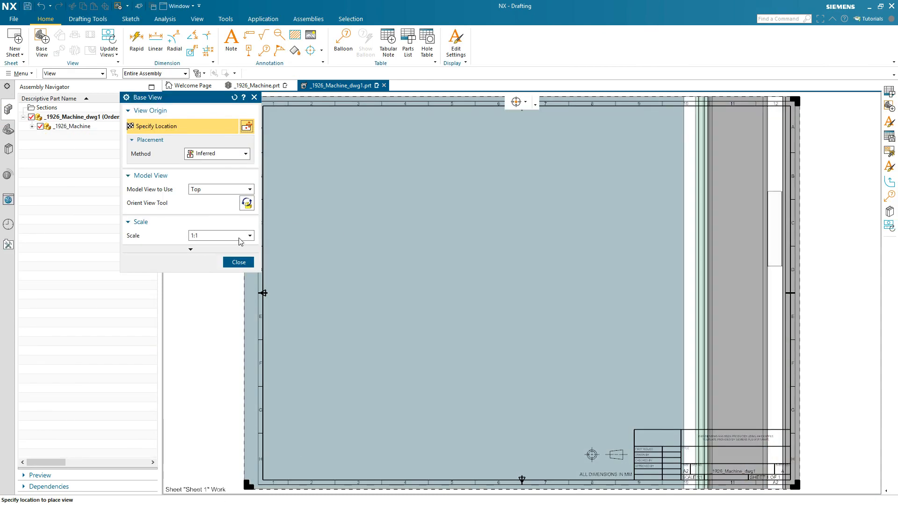
pyautogui.click(233, 235)
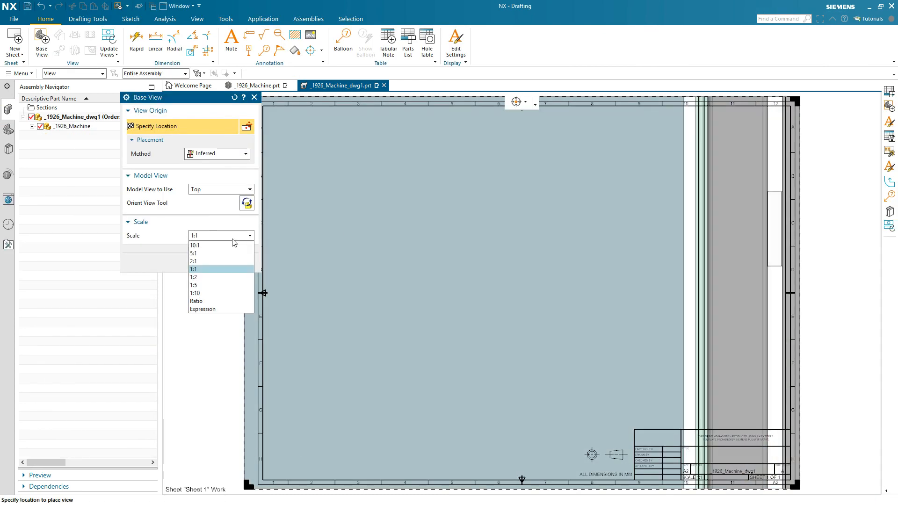
pyautogui.click(206, 293)
pyautogui.click(209, 196)
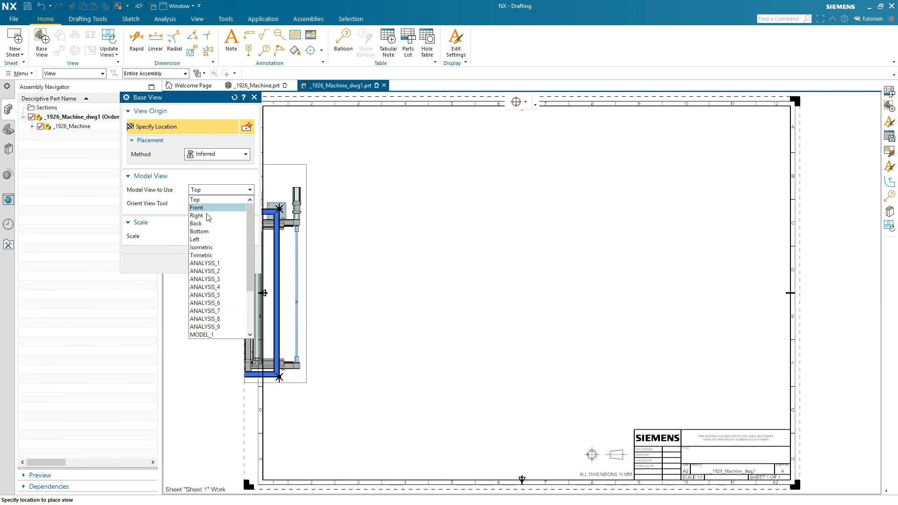
pyautogui.click(202, 255)
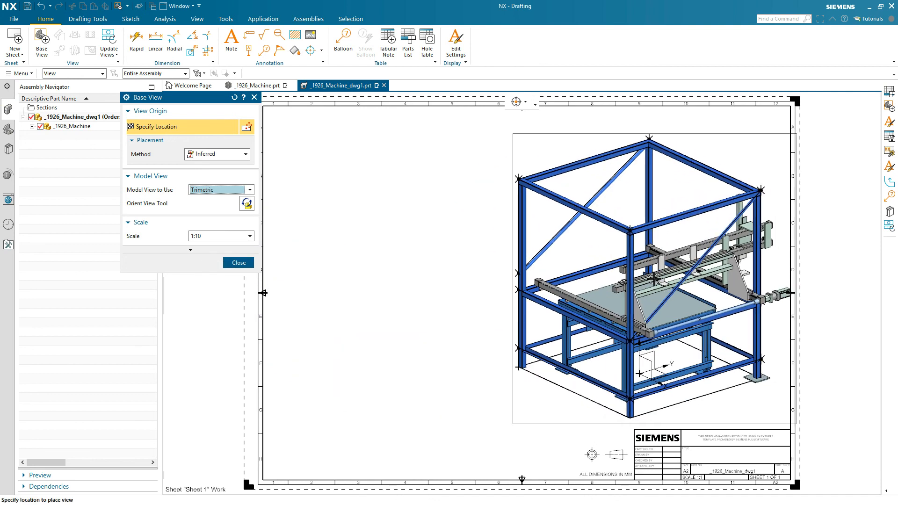
pyautogui.click(645, 276)
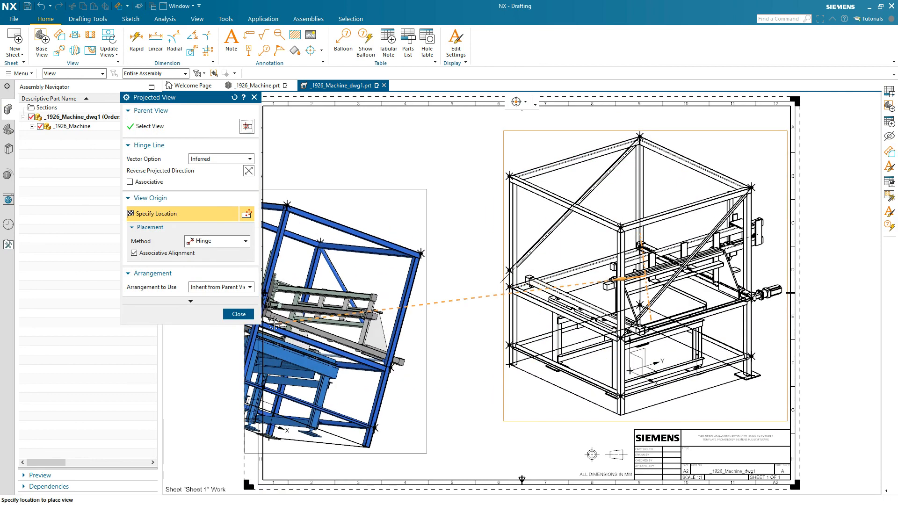
pyautogui.click(238, 315)
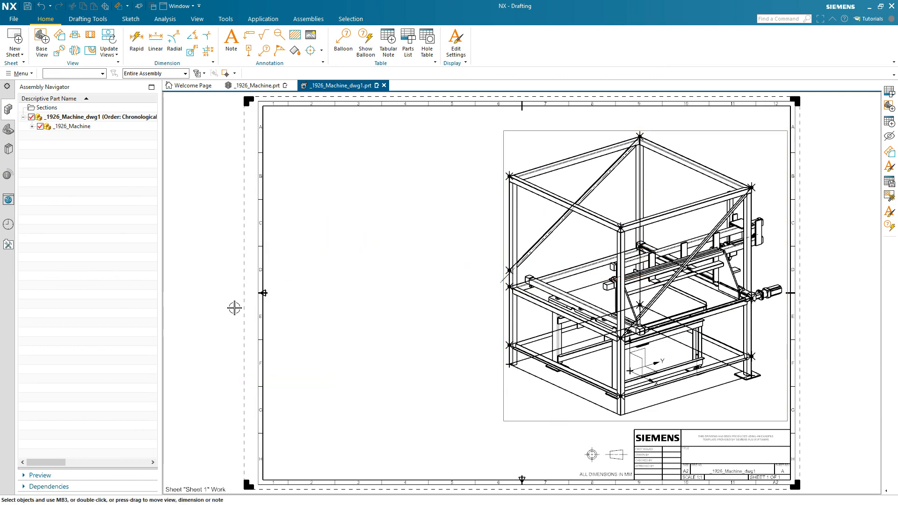
# Insert a parts list in the empty sheet area to the left of the trimetric view
pyautogui.click(403, 39)
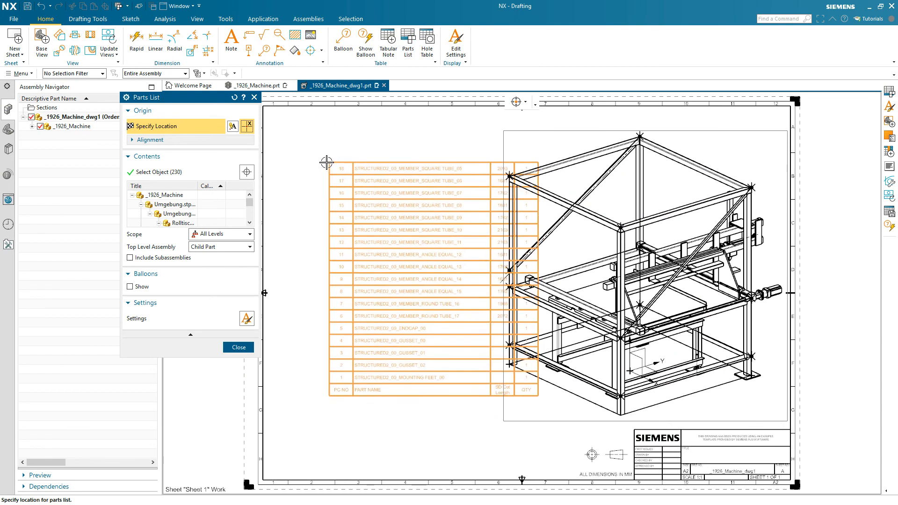
pyautogui.click(274, 161)
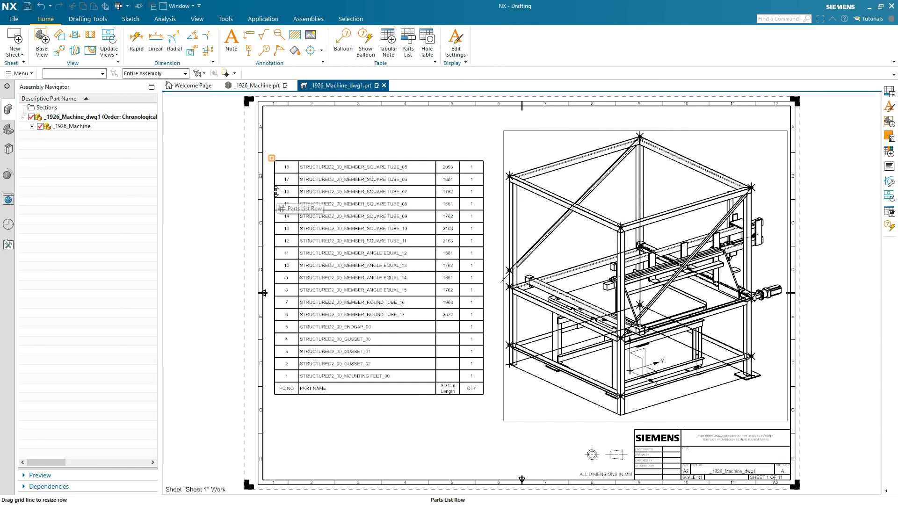
# Select the square tube 08 row in the parts list and examine the members' names, cut lengths and quantities
pyautogui.click(278, 204)
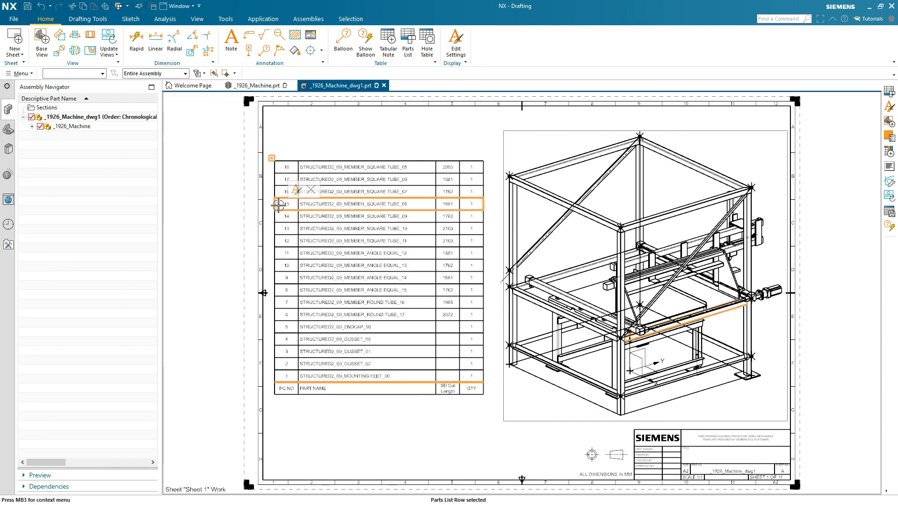
pyautogui.scroll(5, 405, 177)
pyautogui.scroll(2, 406, 178)
pyautogui.scroll(-2, 405, 176)
pyautogui.scroll(-5, 406, 176)
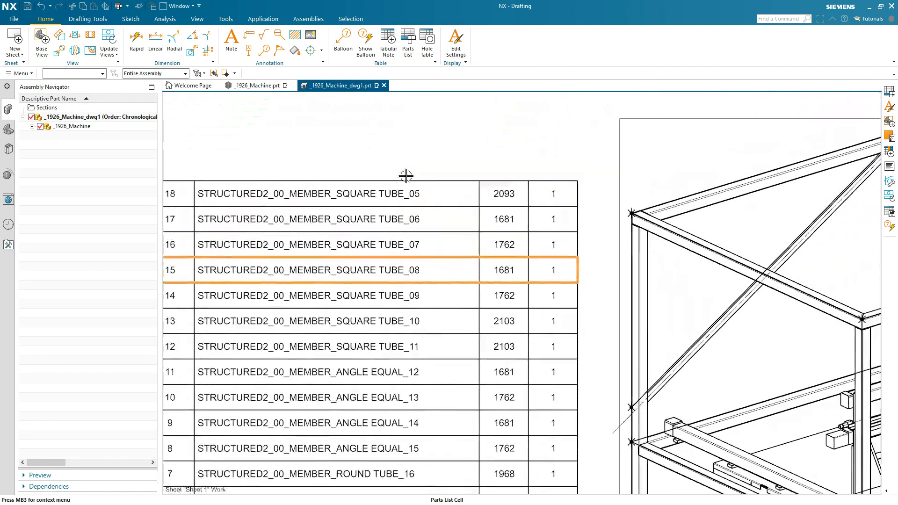
pyautogui.scroll(-4, 406, 176)
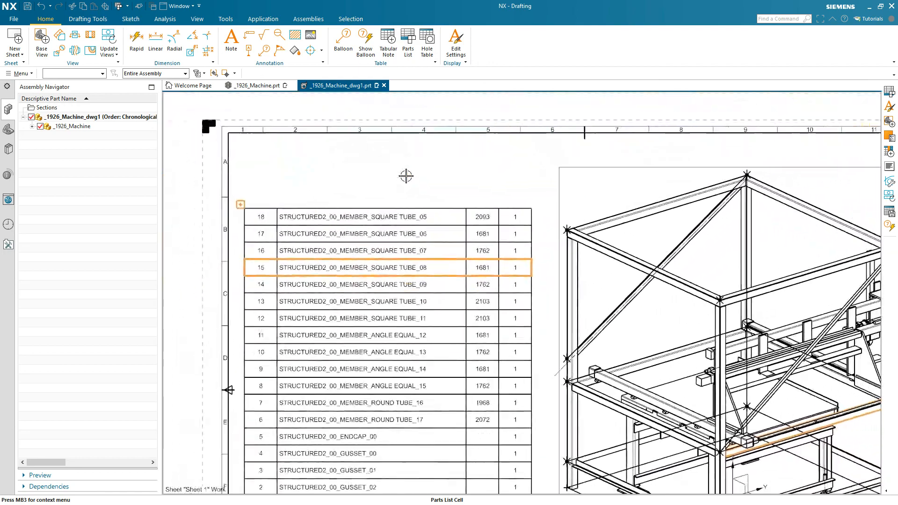
pyautogui.scroll(-3, 406, 176)
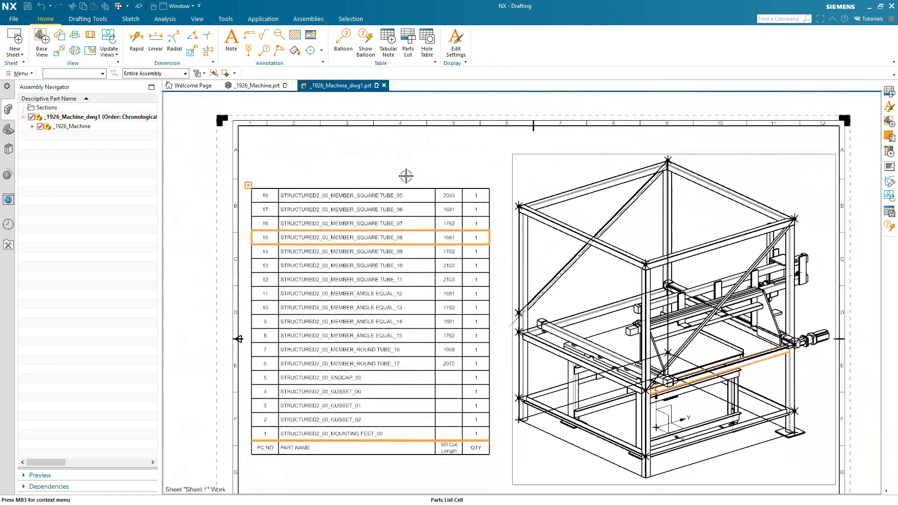